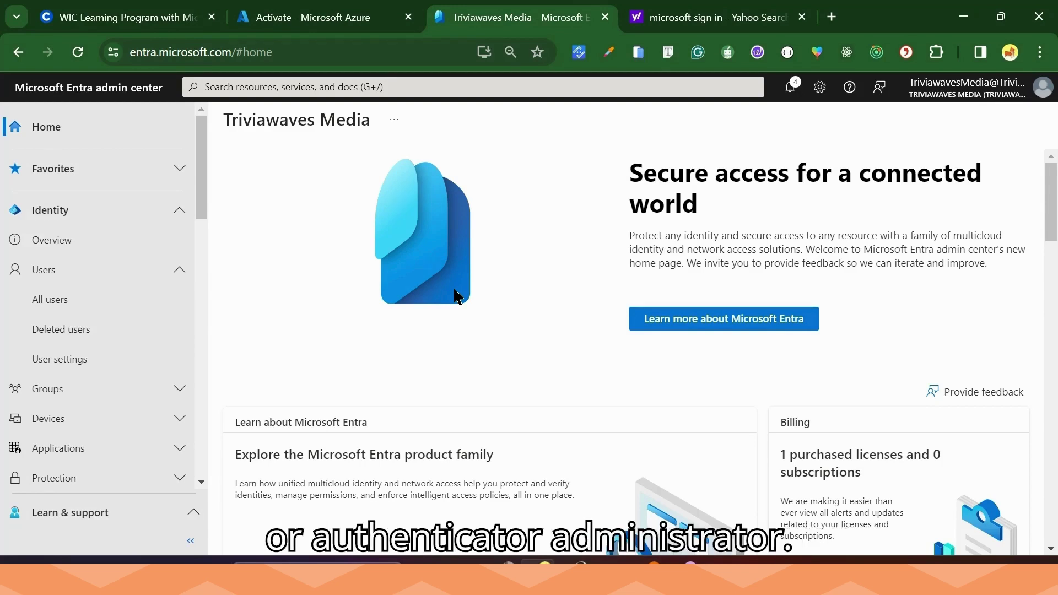
Reach Security through the search bar and open its Multifactor authentication page
click(302, 86)
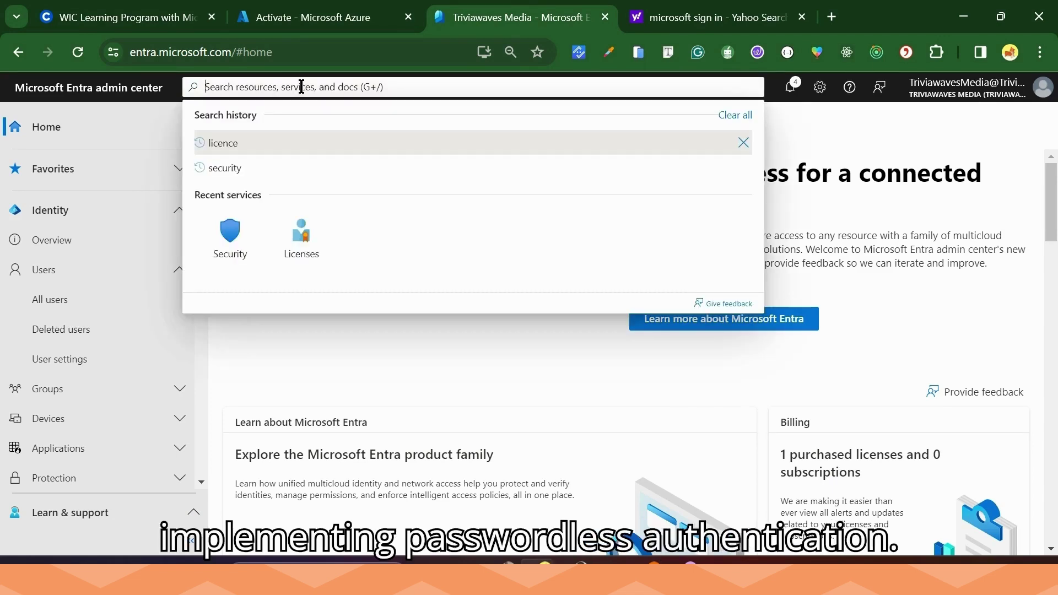
click(239, 250)
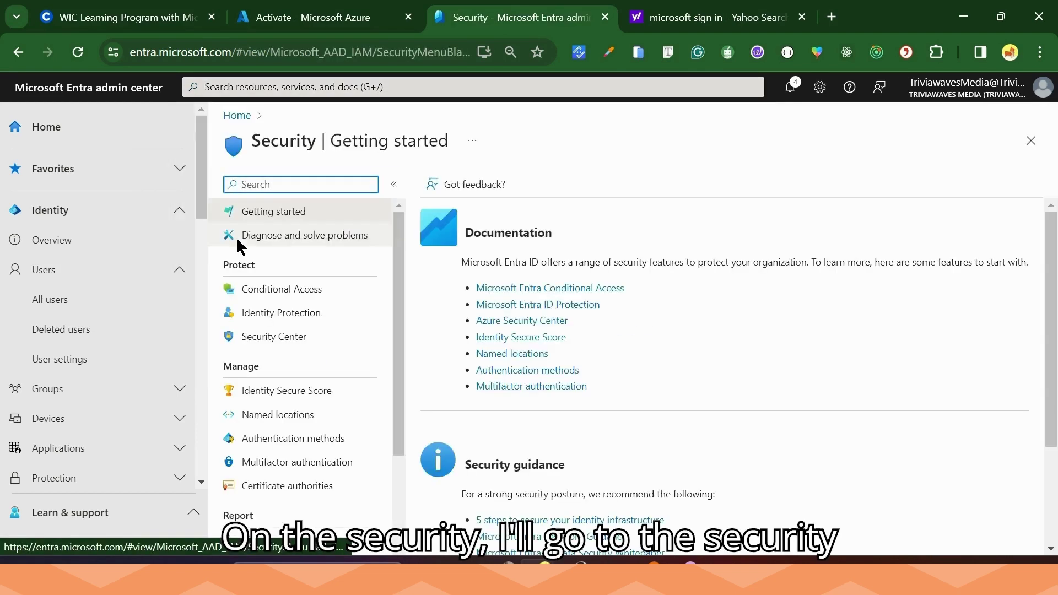
drag(399, 298, 397, 353)
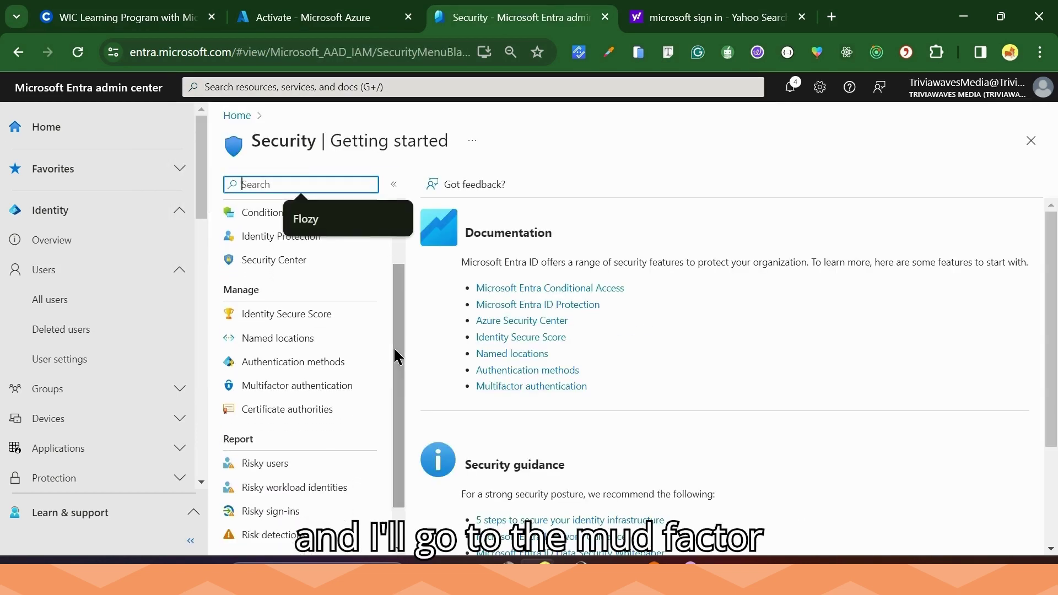
click(325, 389)
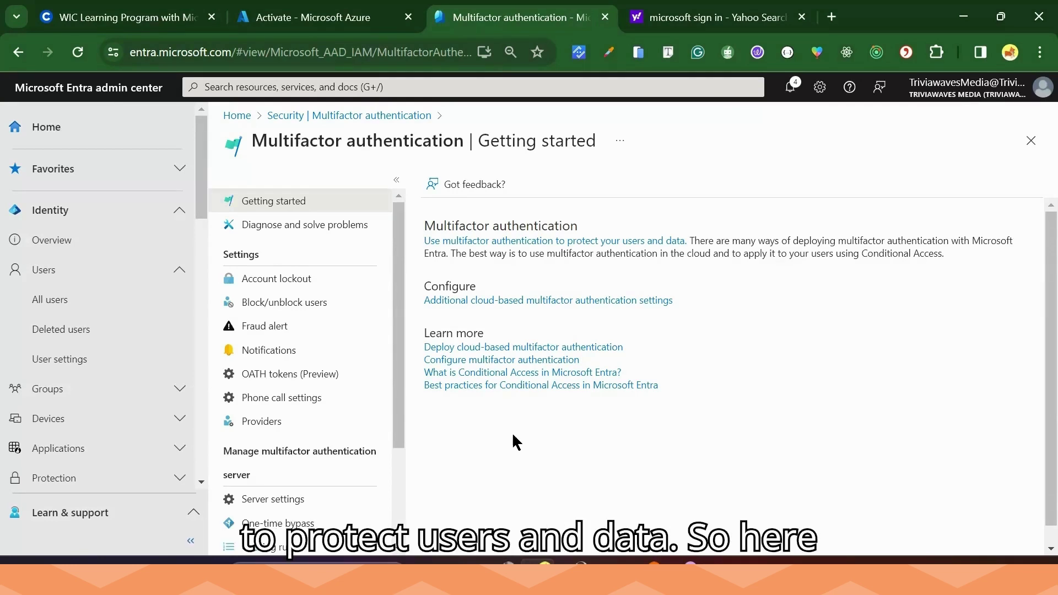
Open the additional cloud-based MFA settings and scroll to the verification options
click(573, 302)
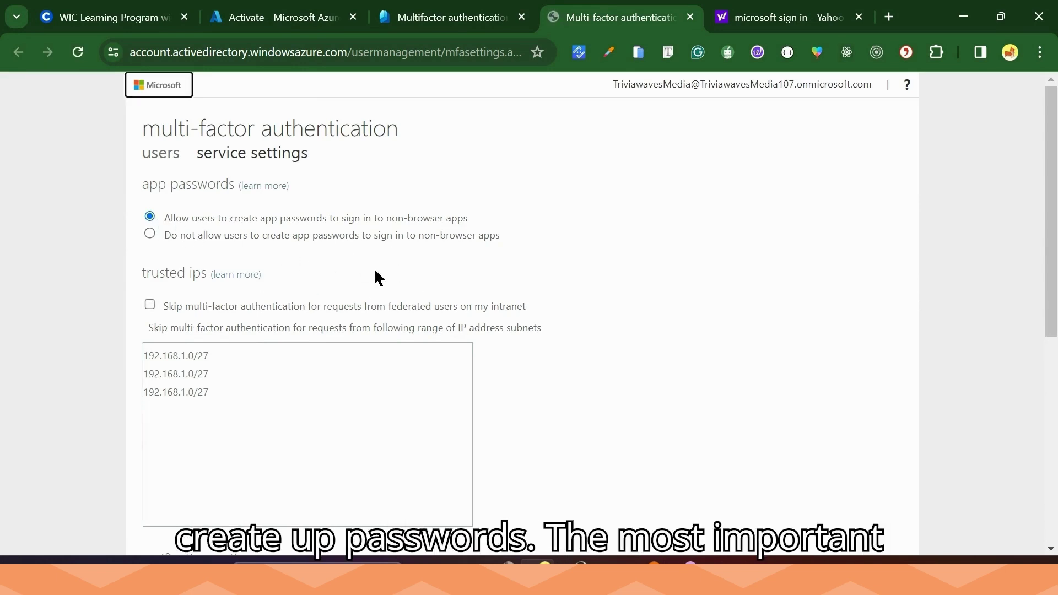
scroll(374, 272, down, 5)
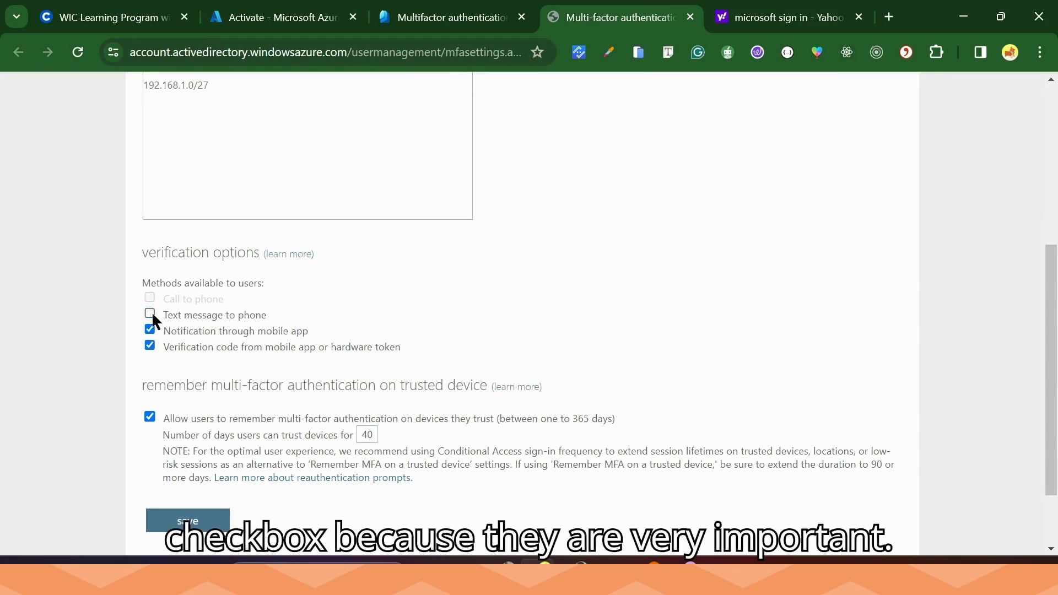
Enable the Text message to phone, mobile app Notification and Verification code methods
click(150, 329)
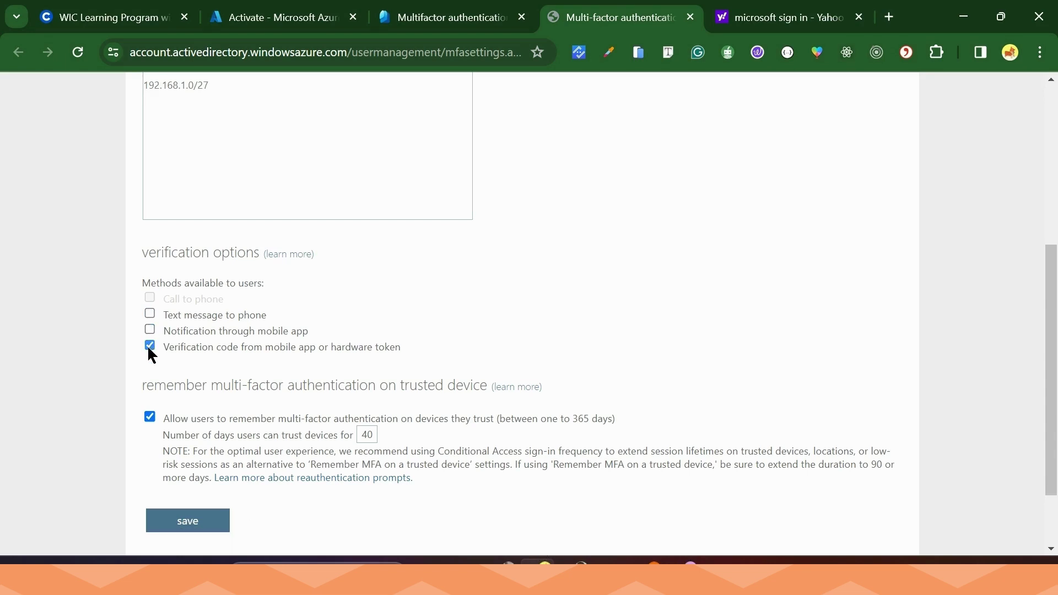
click(149, 345)
click(150, 313)
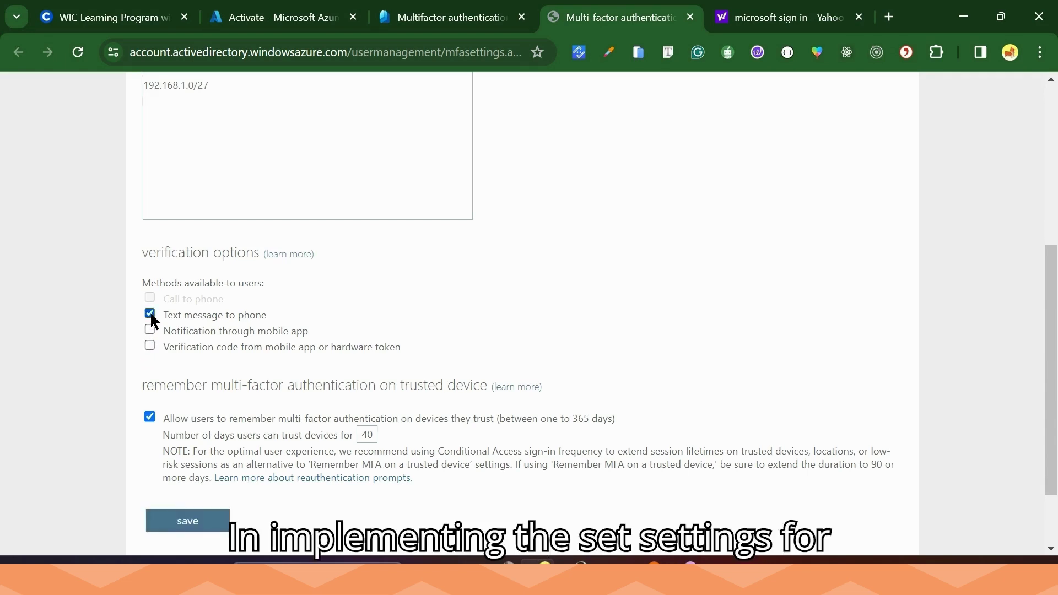
click(149, 330)
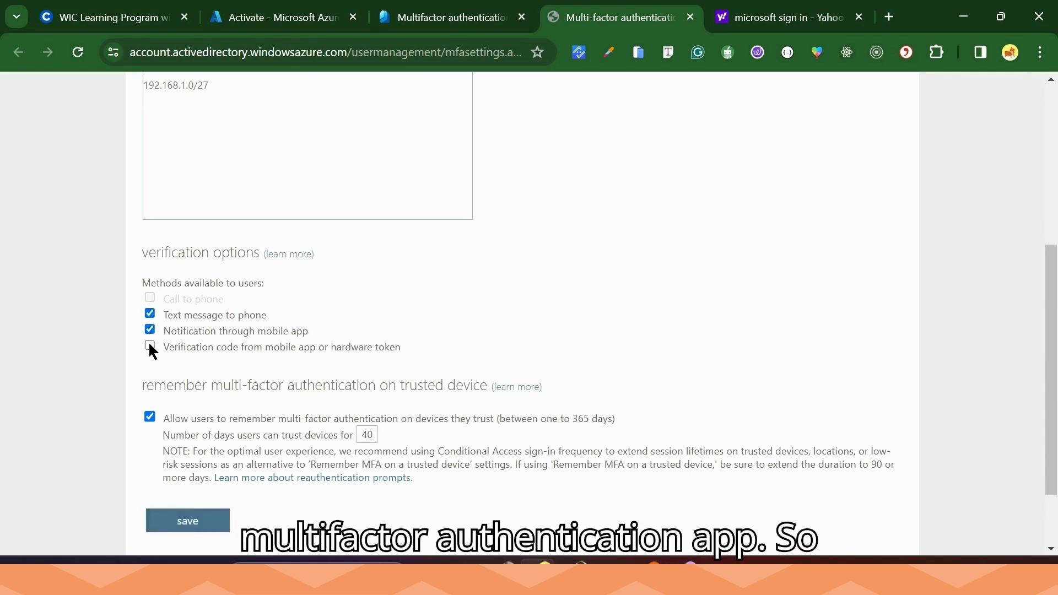
scroll(150, 351, down, 2)
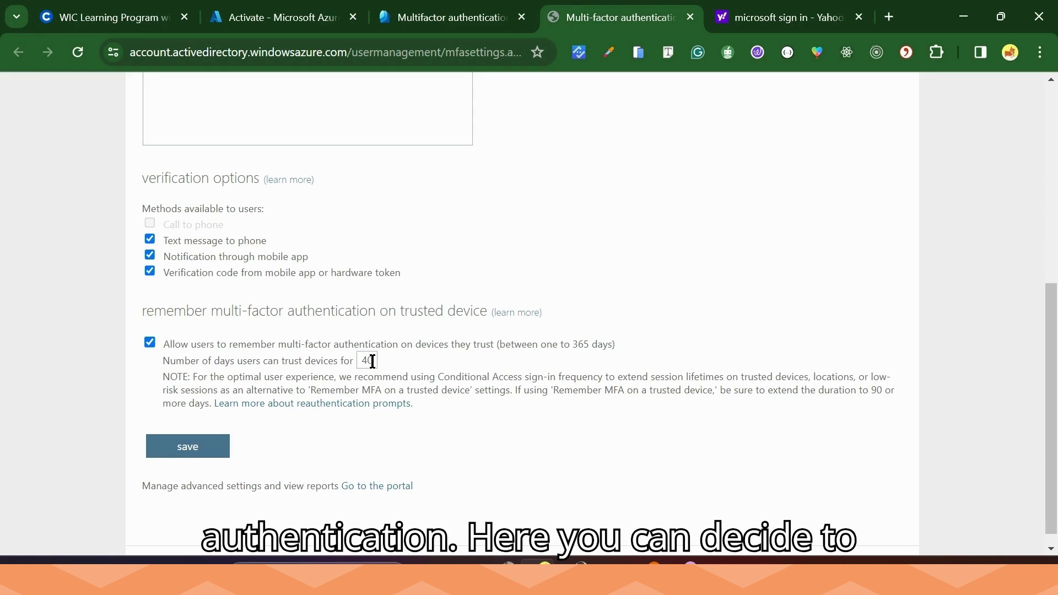
Change the trusted-device remember period from 40 to 90 days and save the settings
click(373, 362)
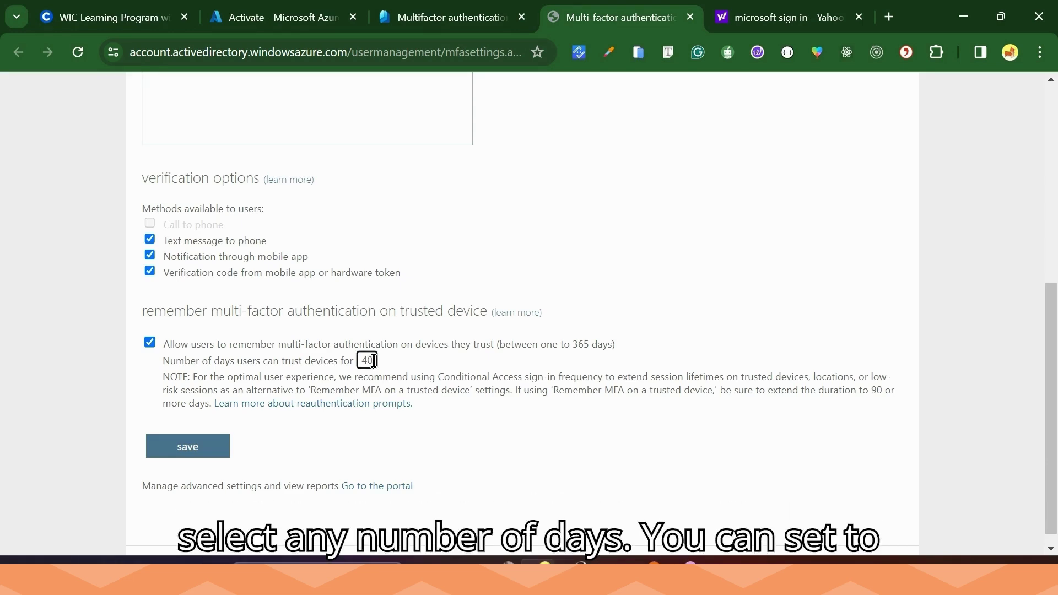
key(BackSpace)
key(BackSpace)
text(2)
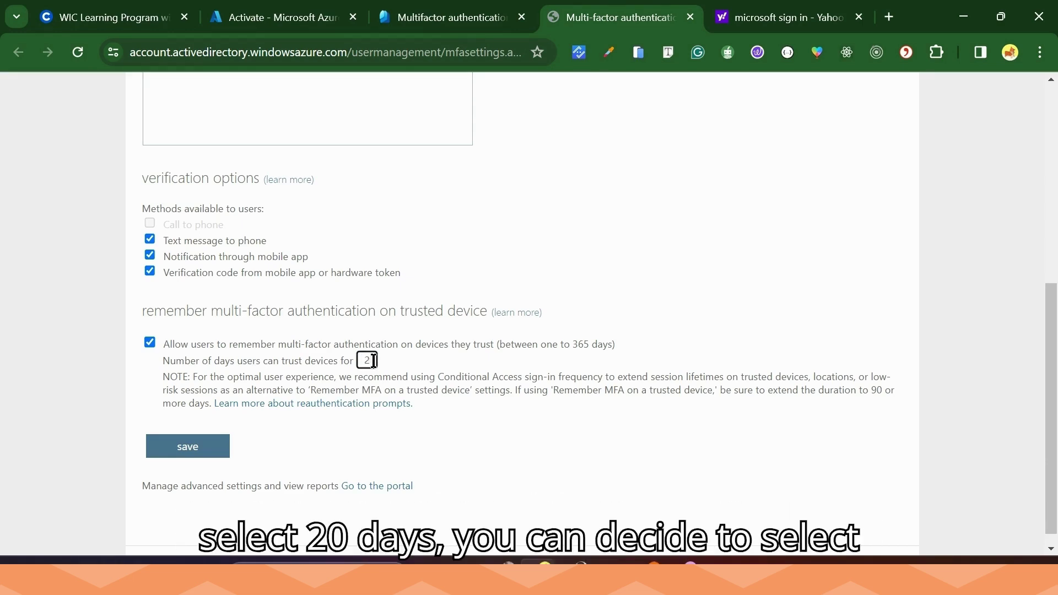
key(BackSpace)
text(90)
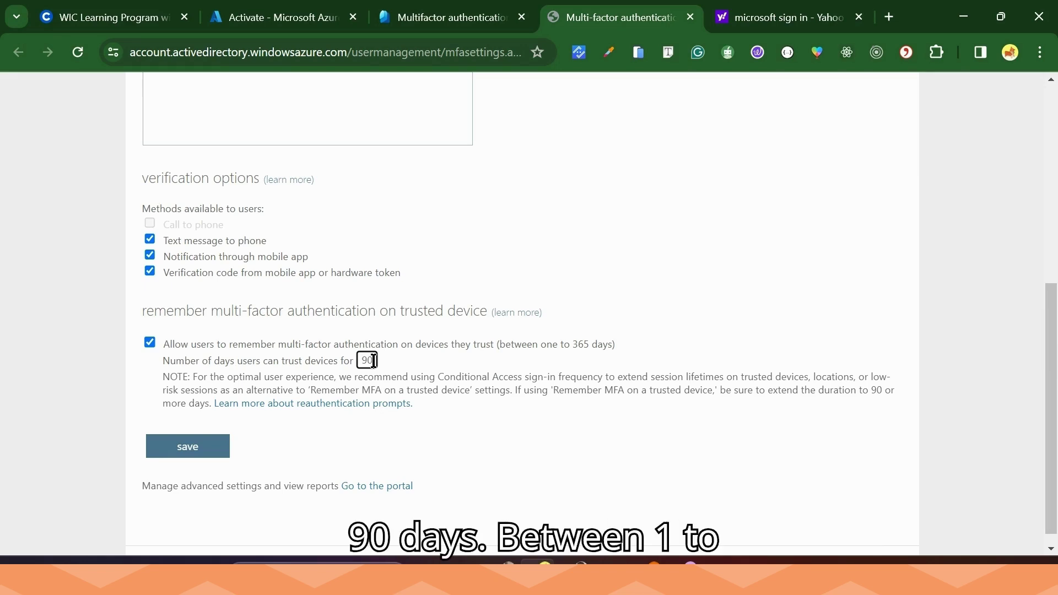
click(211, 451)
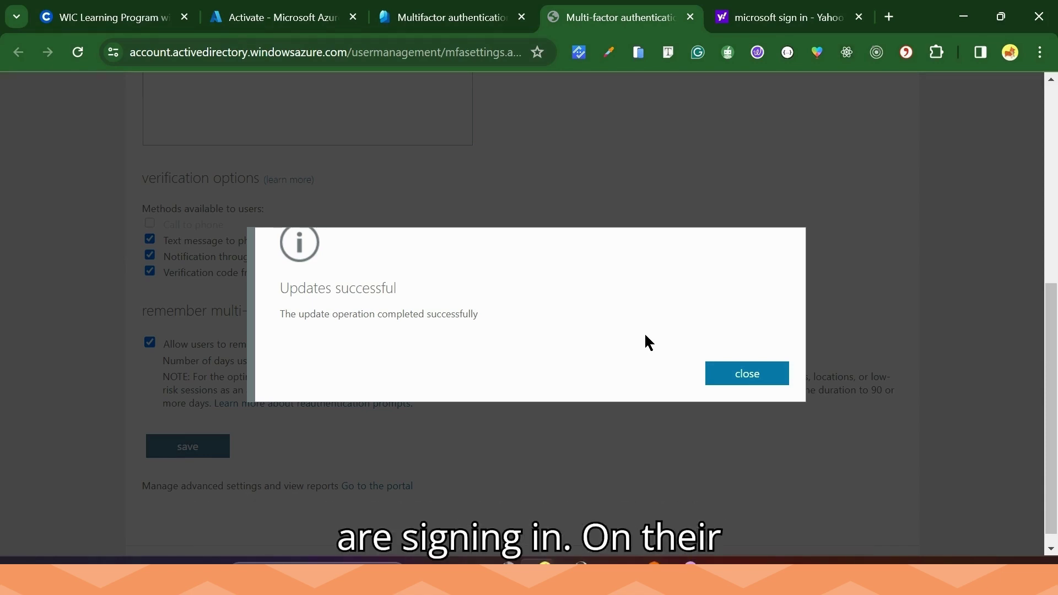
click(744, 374)
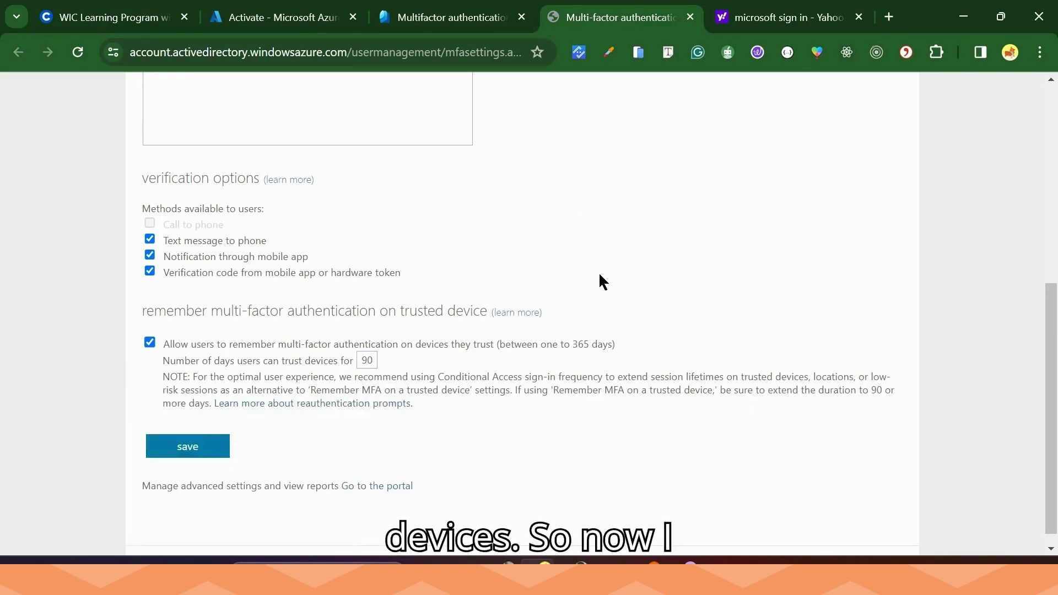
scroll(598, 276, up, 7)
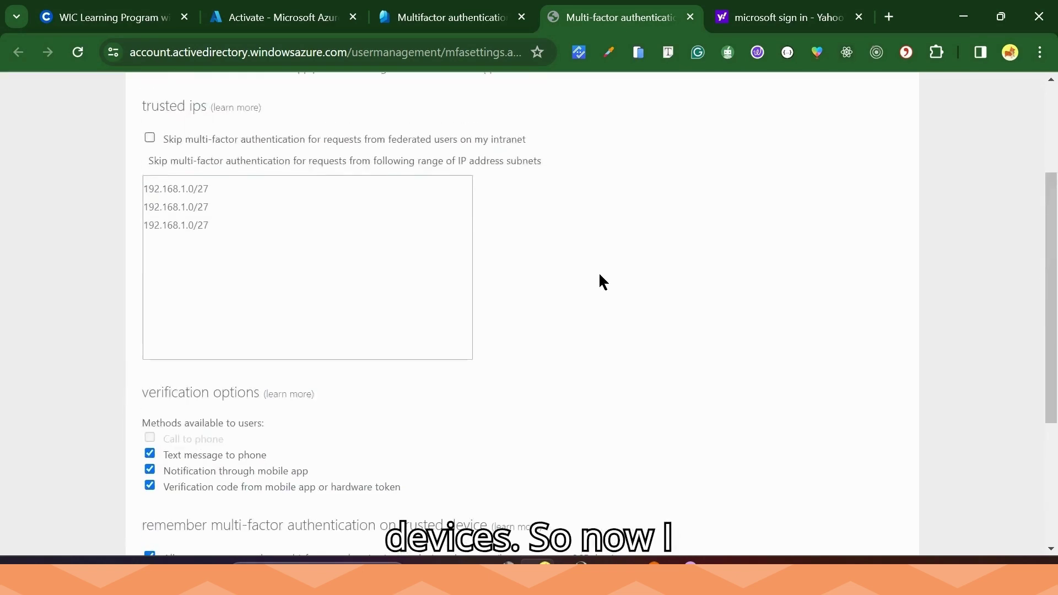
Return to the Entra admin center tab and show the All users list
click(456, 24)
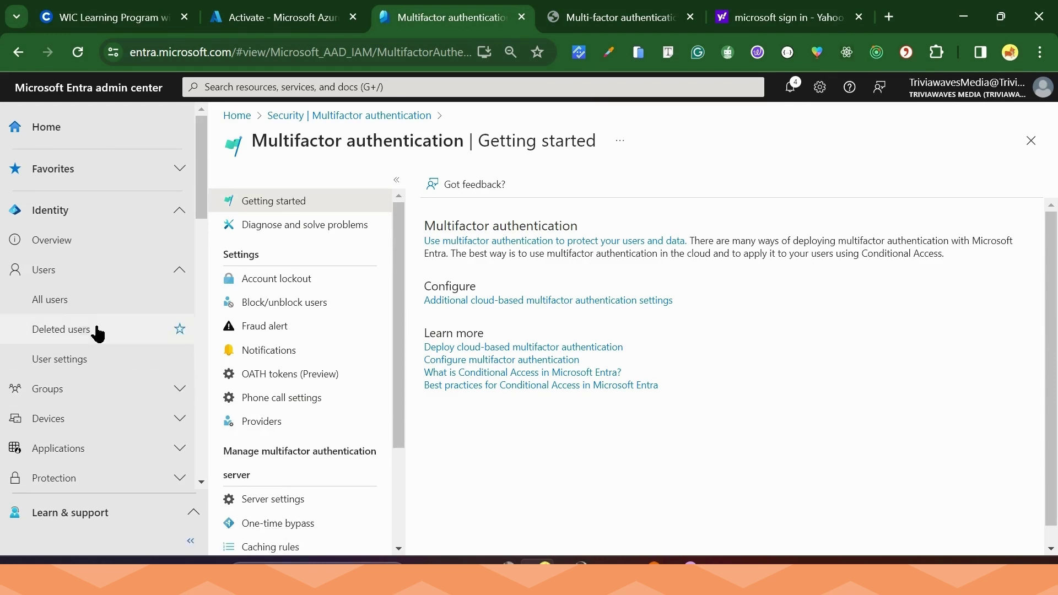
click(69, 304)
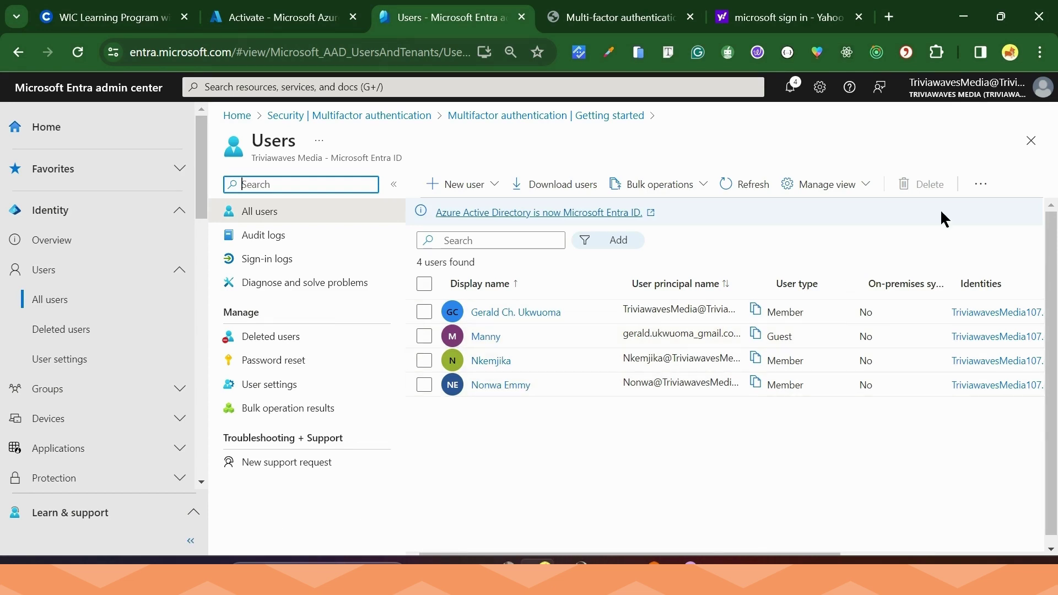
Open per-user MFA and select the guest, second enabled and enforced users
click(980, 186)
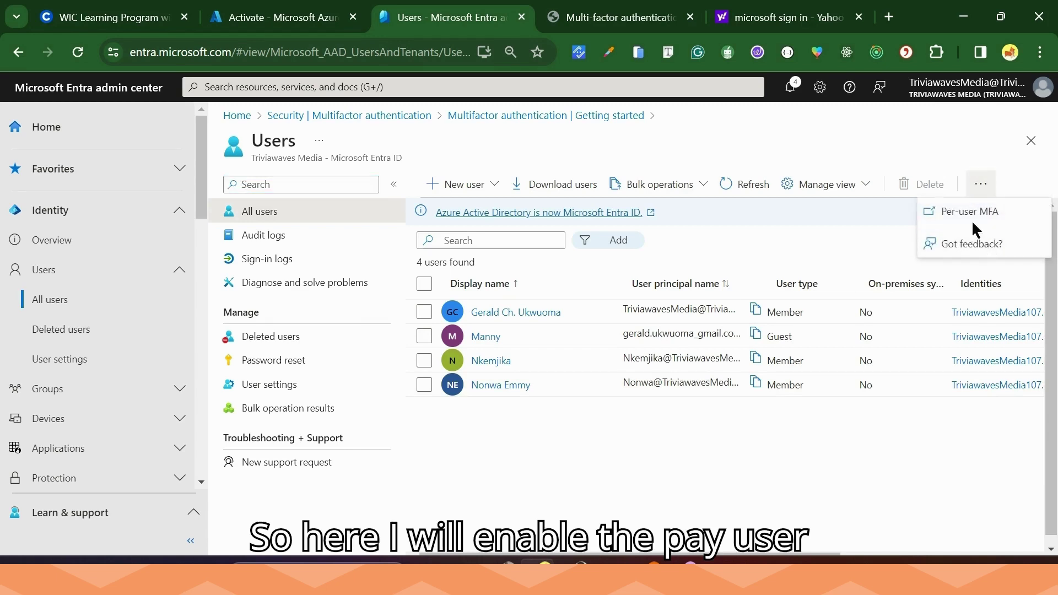
click(969, 215)
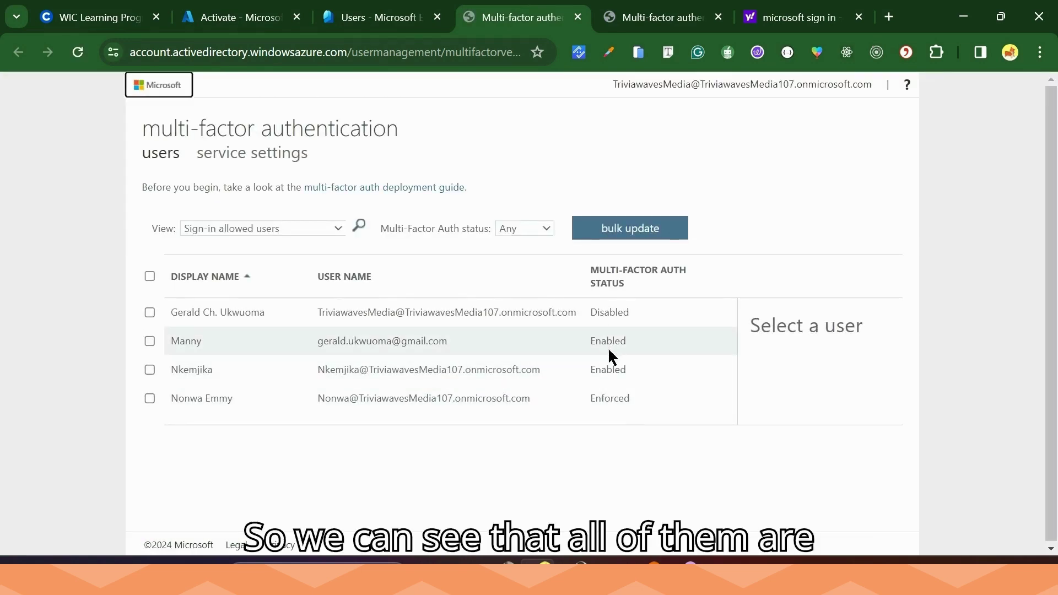
click(150, 344)
click(150, 368)
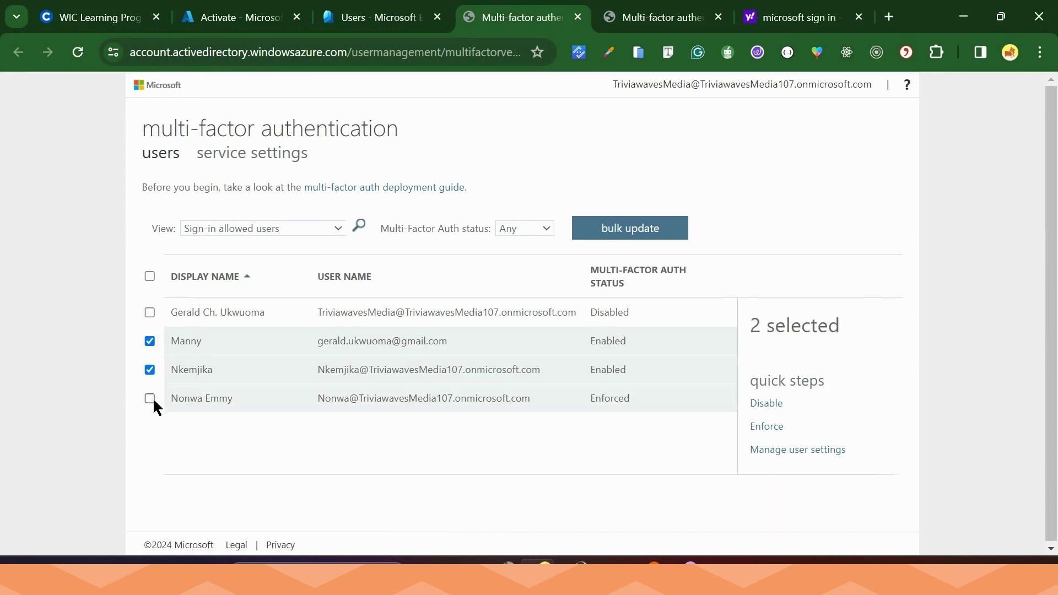
click(151, 398)
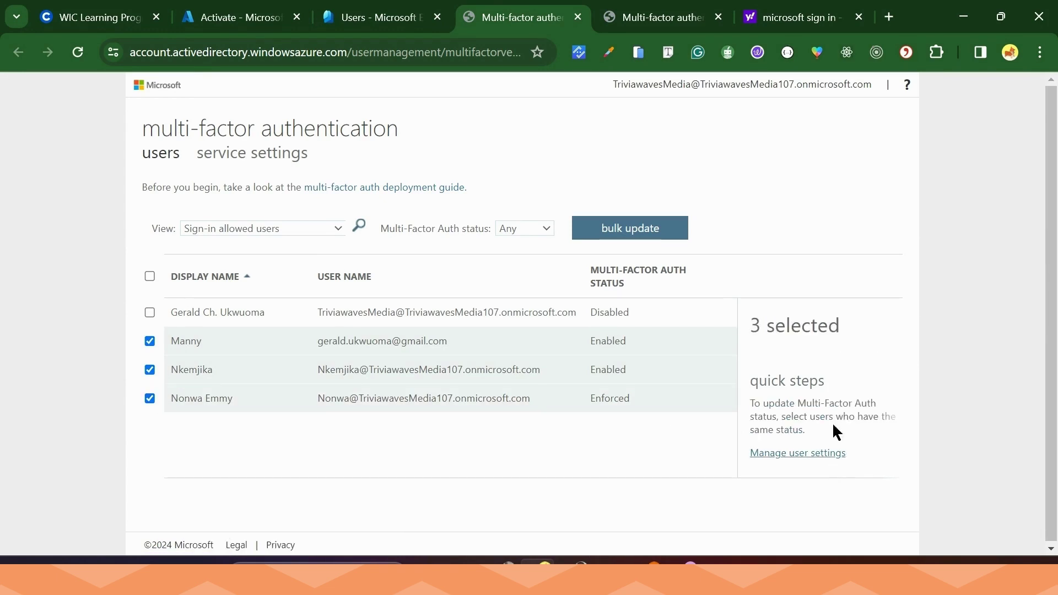
Open Manage user settings, try the app-password and remembered-device options, then cancel
click(797, 457)
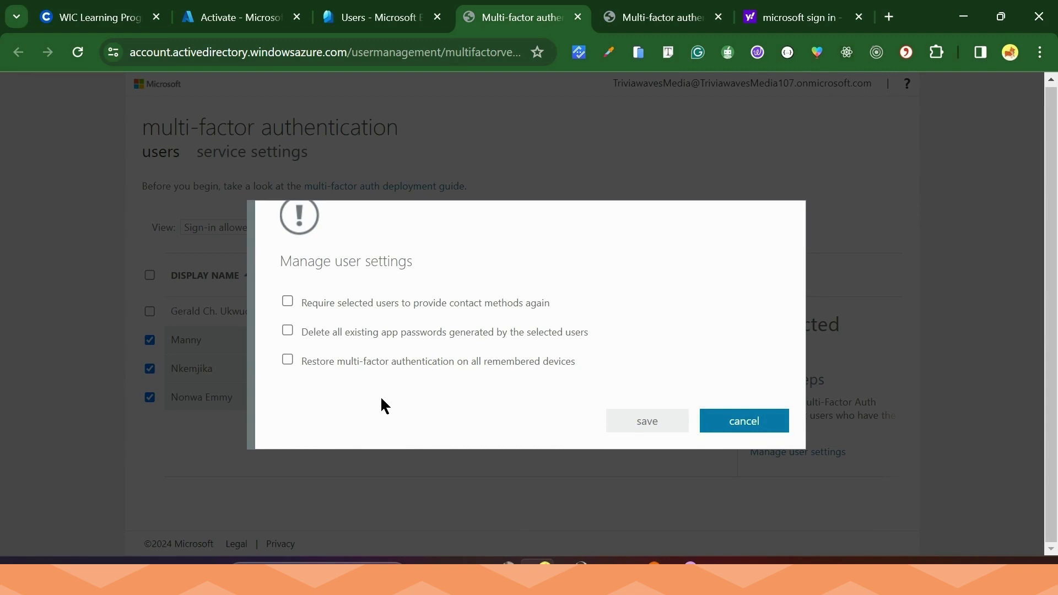
click(286, 330)
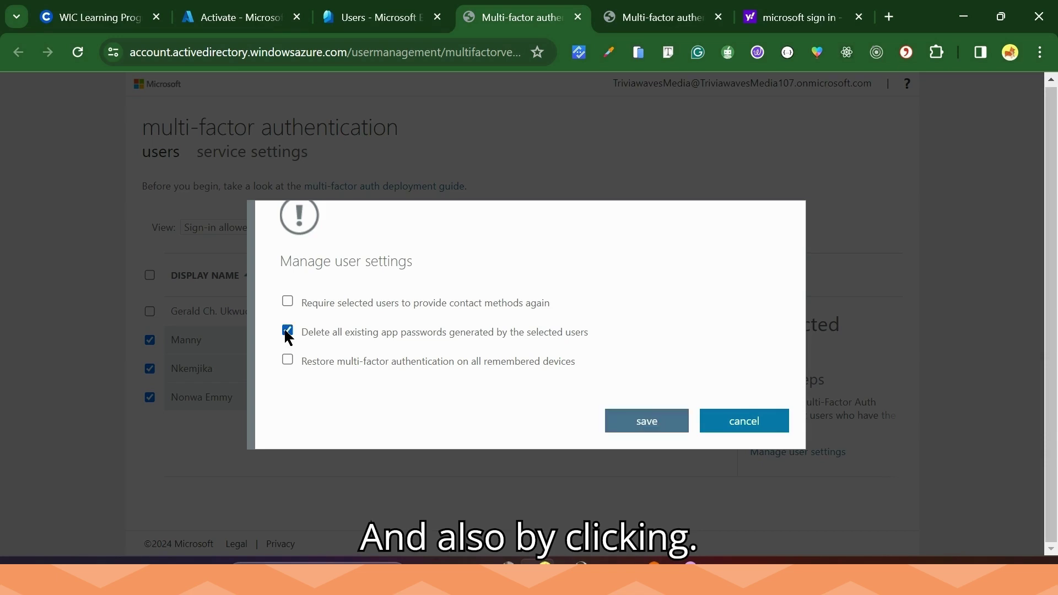
click(289, 361)
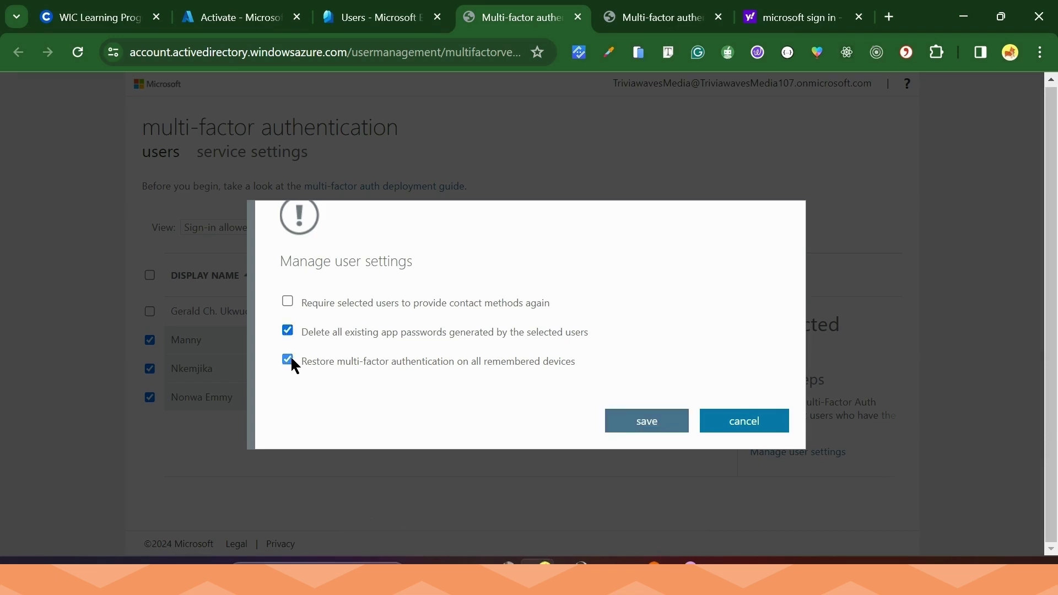
click(288, 360)
click(287, 332)
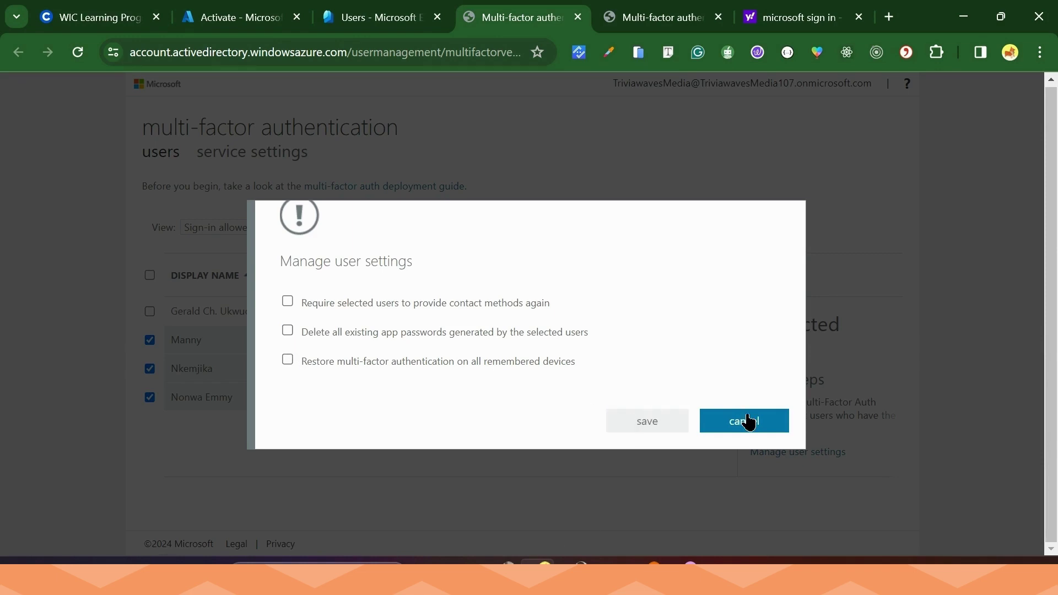
click(748, 421)
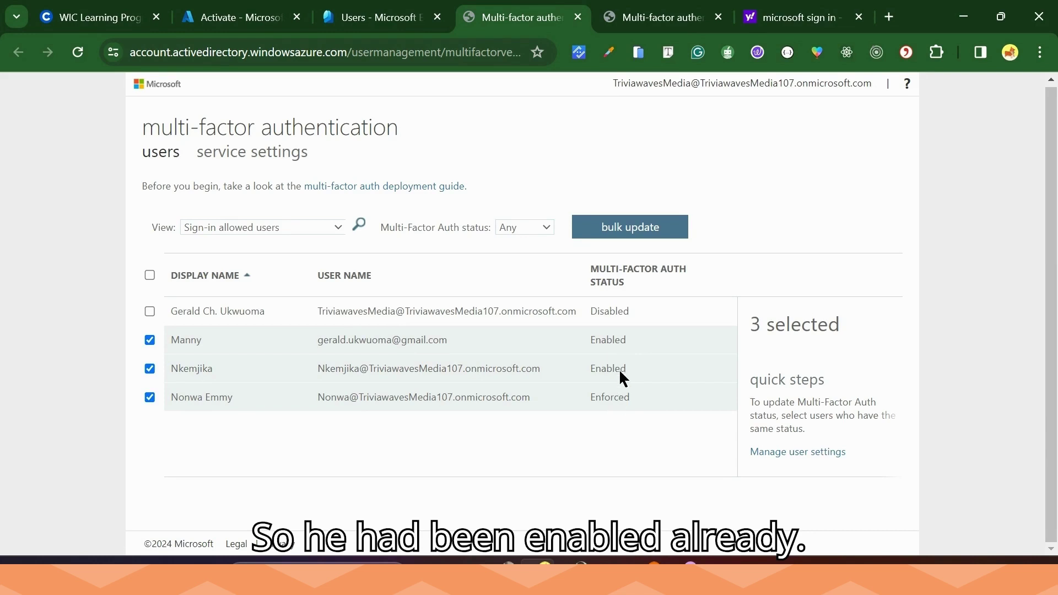
Clear the selection and disable MFA for the user whose status was Enforced
click(149, 368)
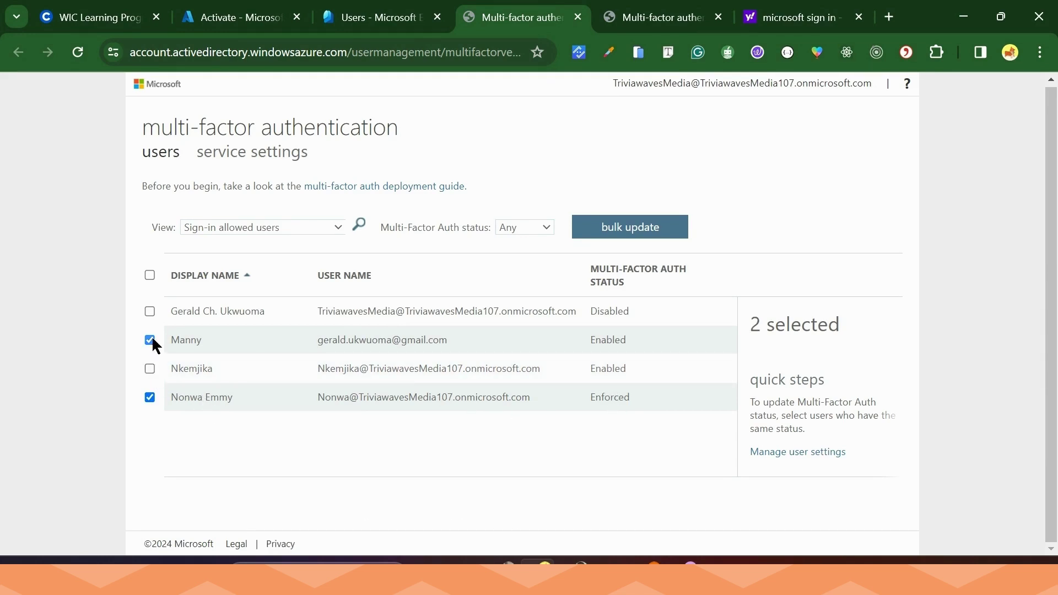
click(150, 340)
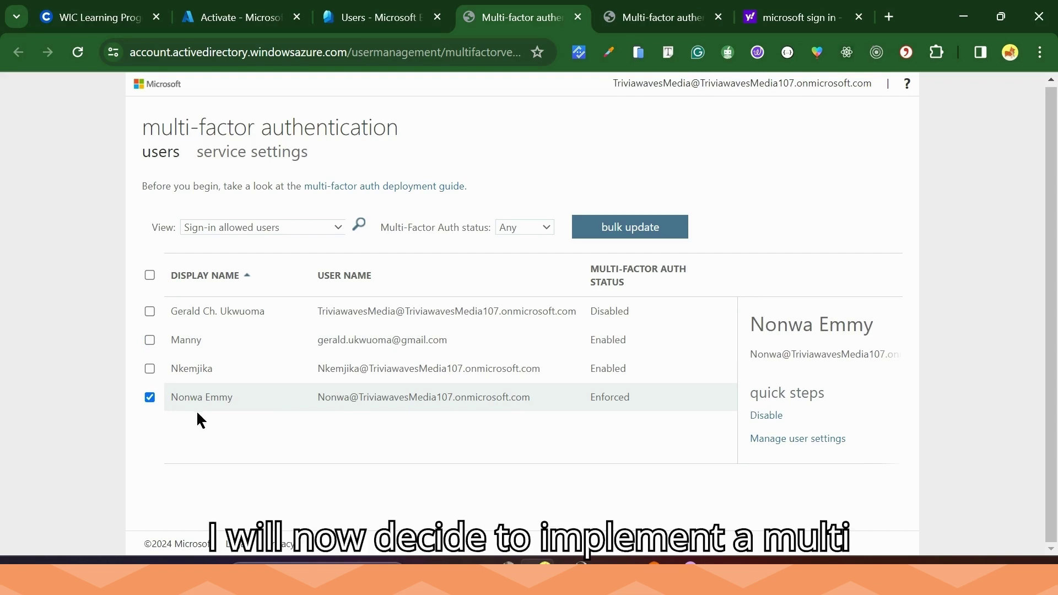
click(150, 397)
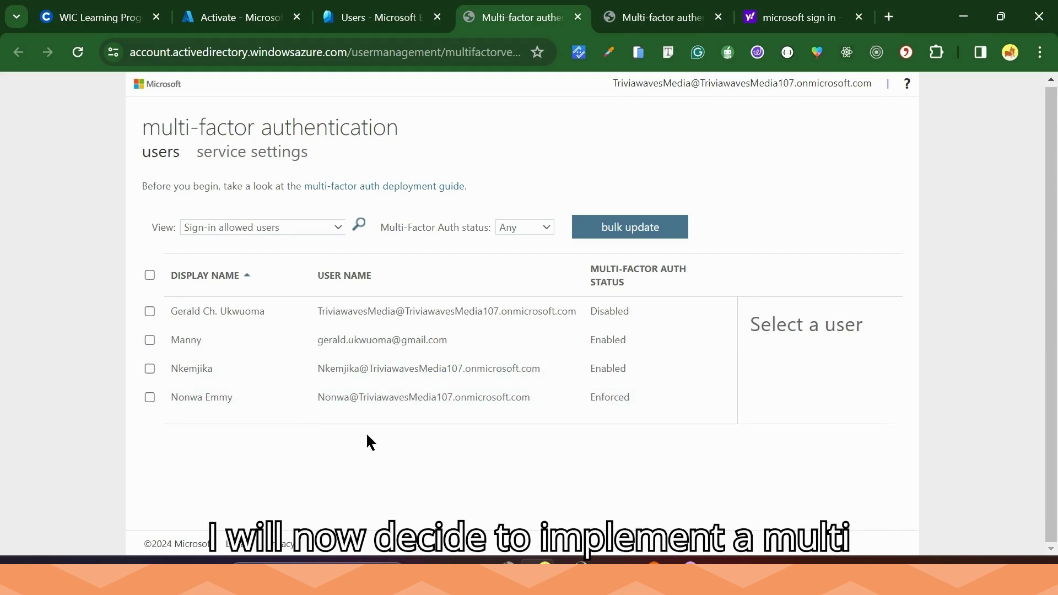
click(148, 398)
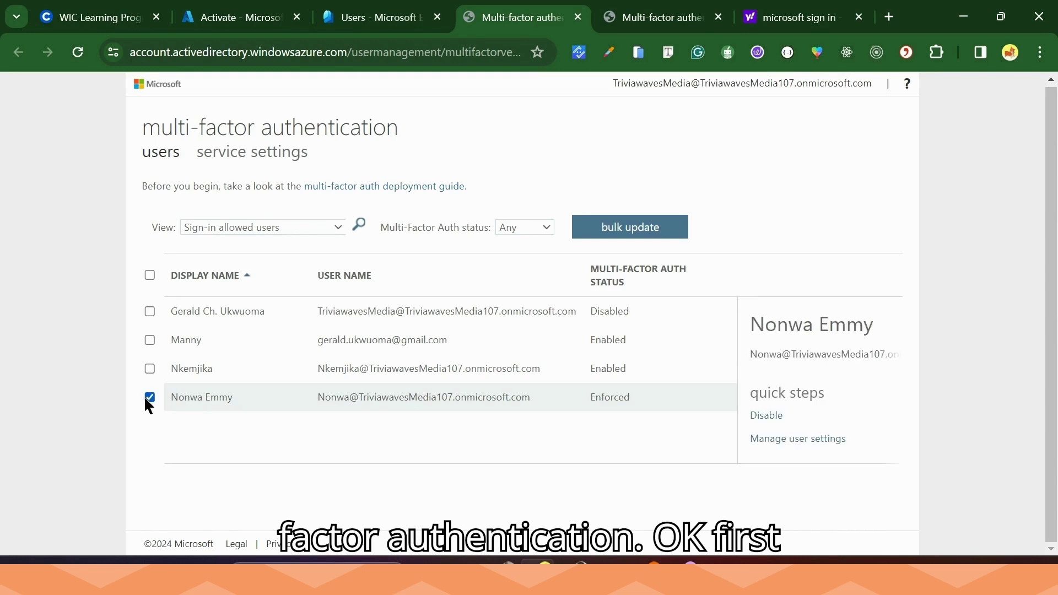
click(766, 417)
click(657, 379)
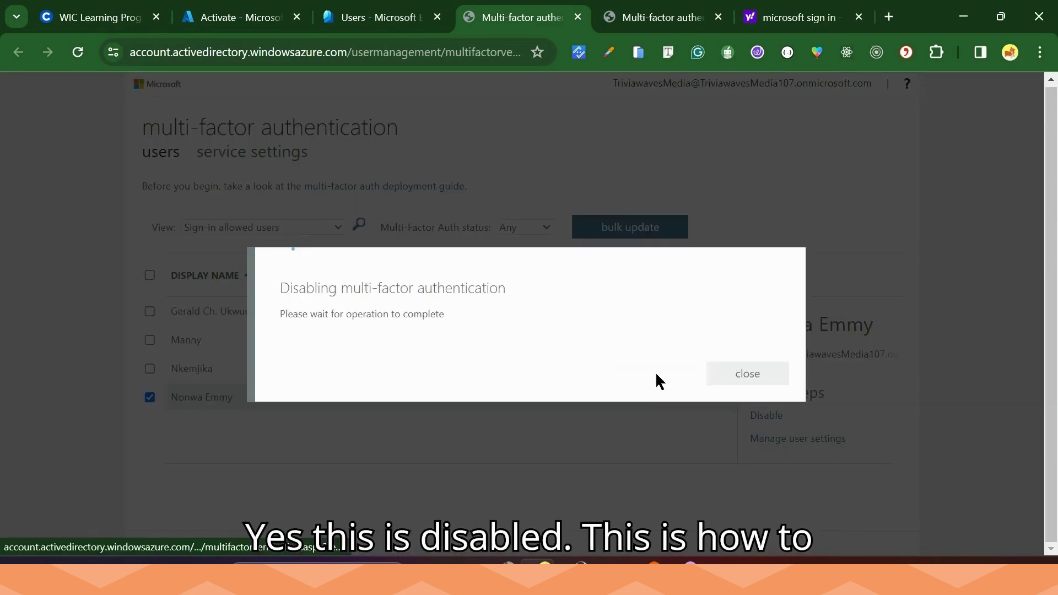
click(751, 379)
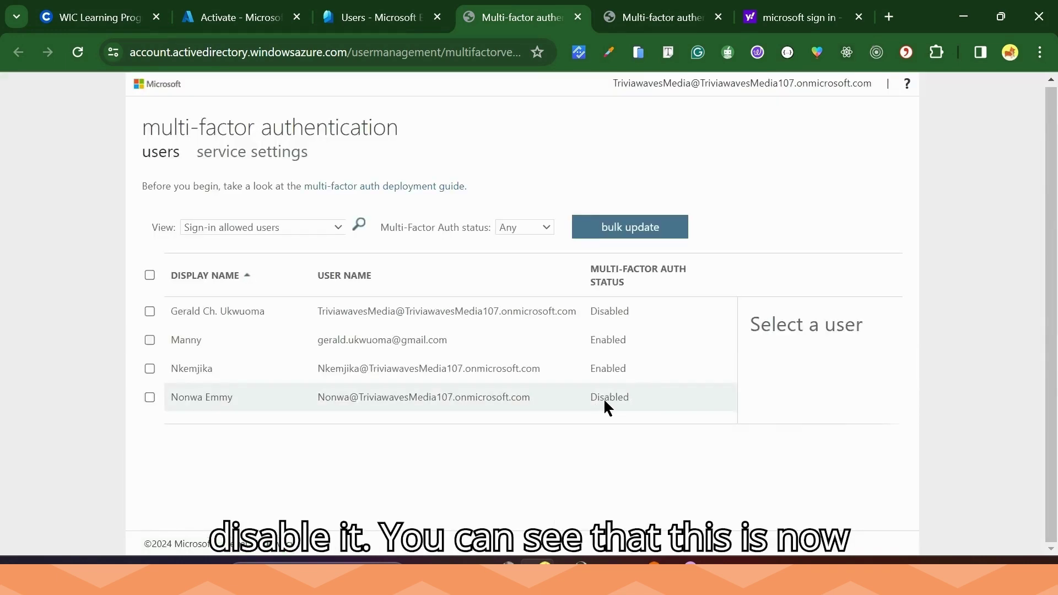
Disable MFA for the third user, who was Enabled, as well
click(149, 369)
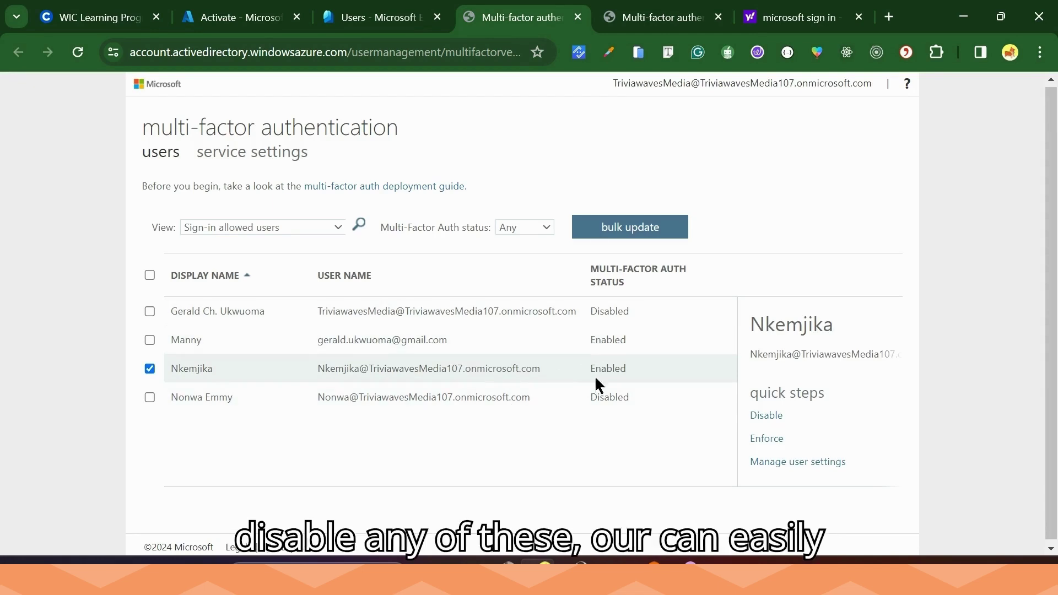
click(770, 419)
click(660, 381)
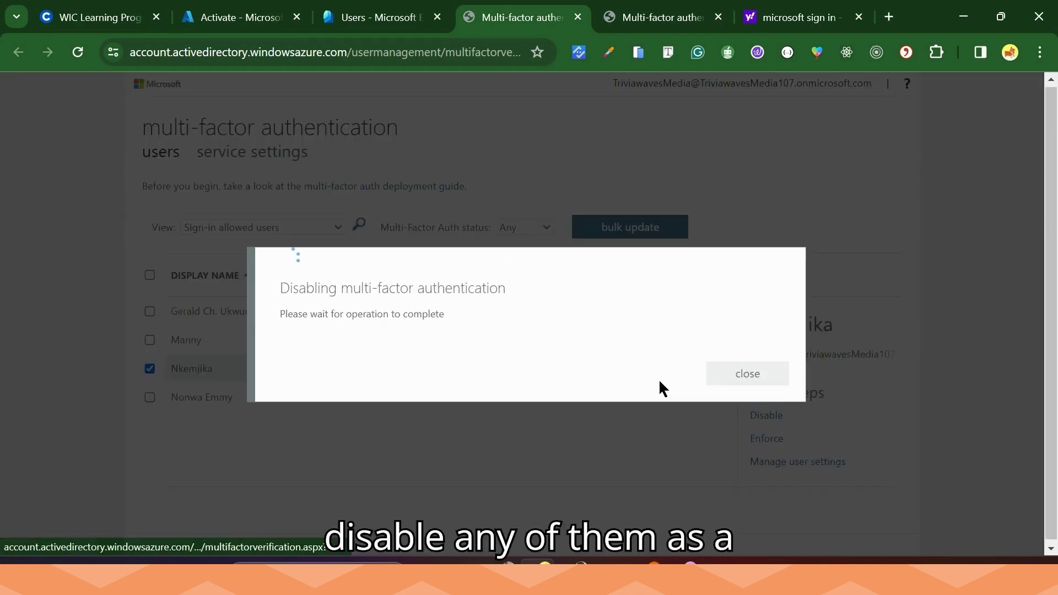
click(747, 375)
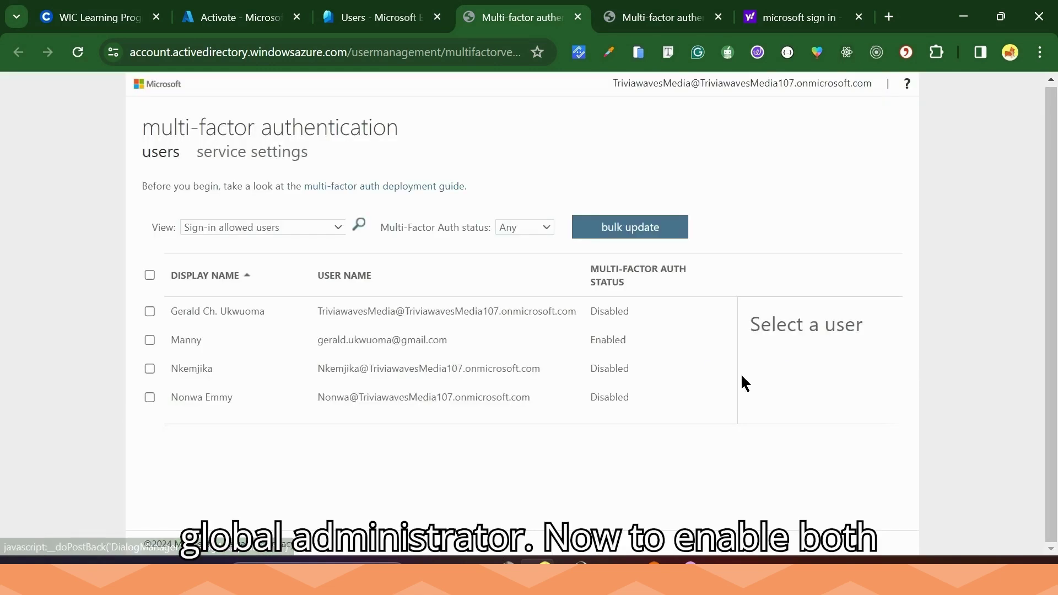
Select the third and fourth users together and enable multi-factor auth for both
click(149, 397)
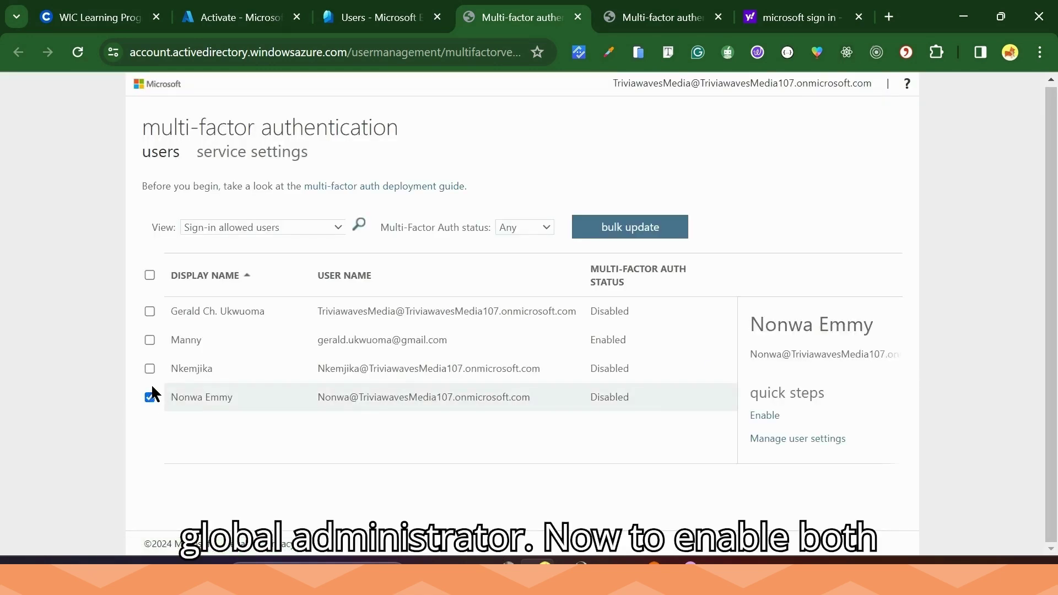
click(149, 368)
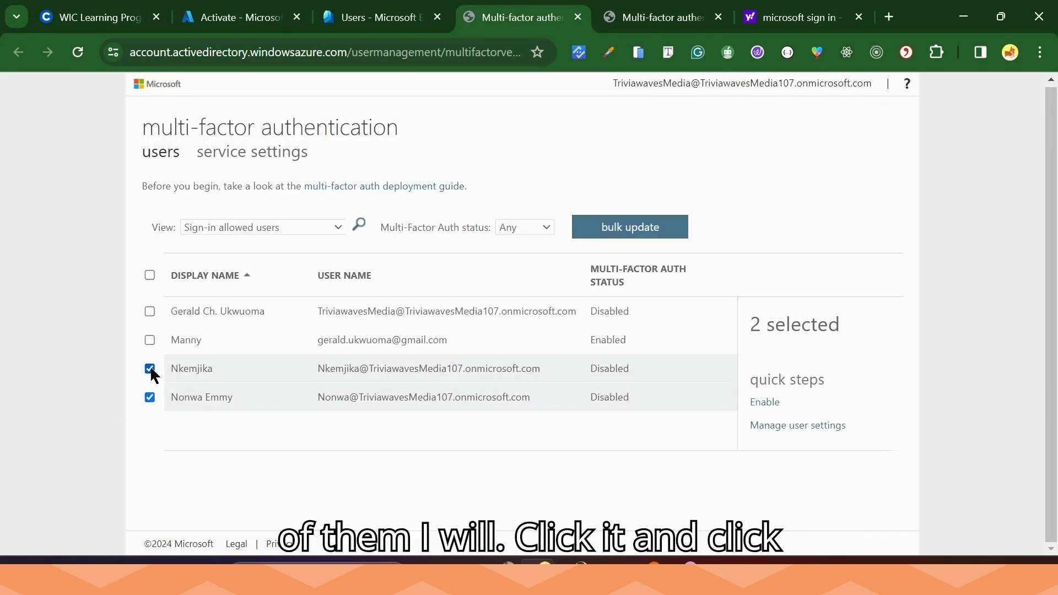
click(765, 404)
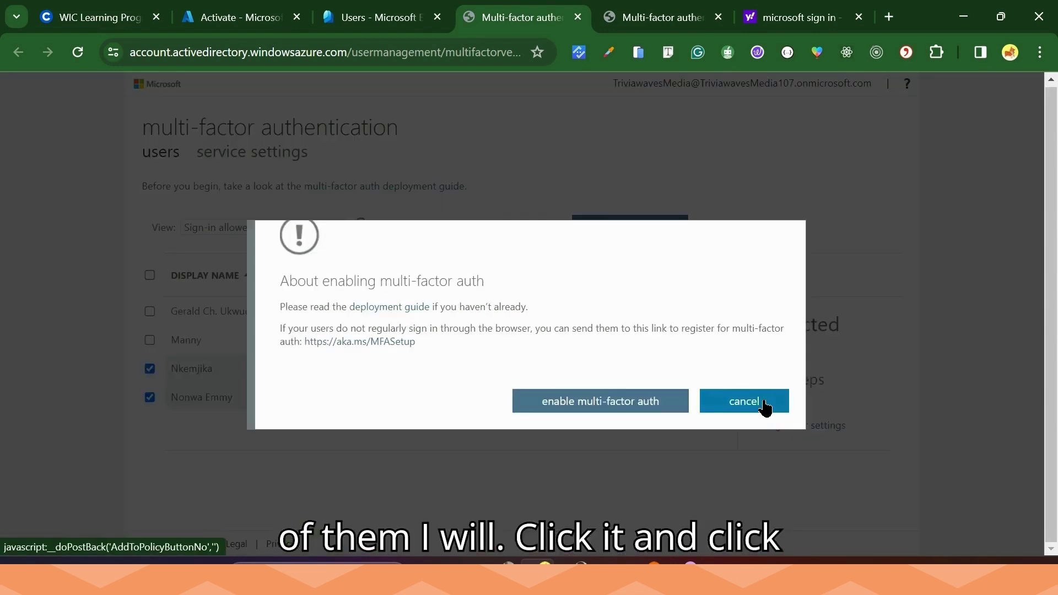
click(605, 409)
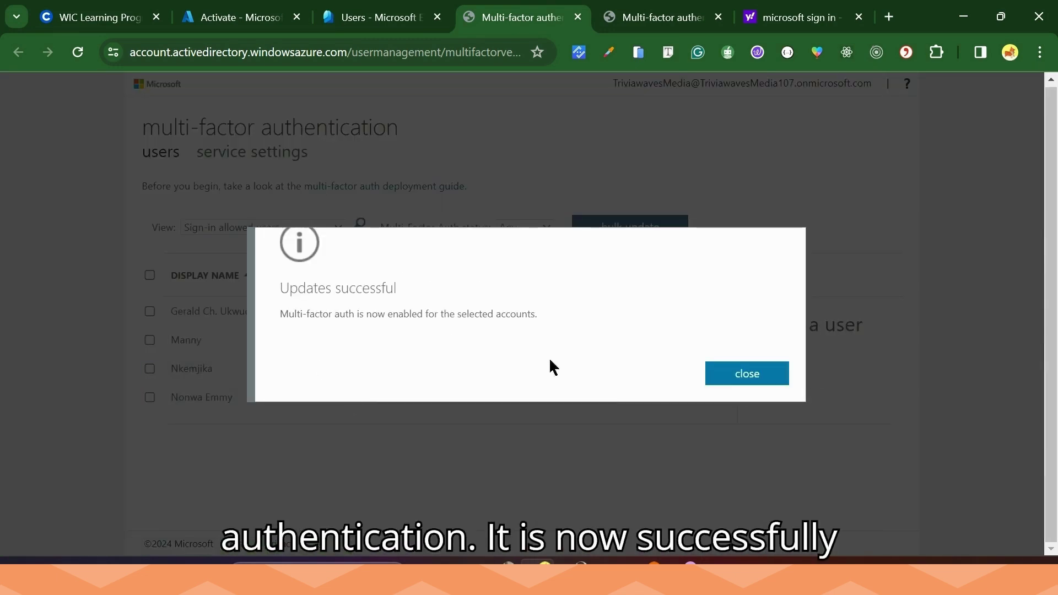
click(757, 379)
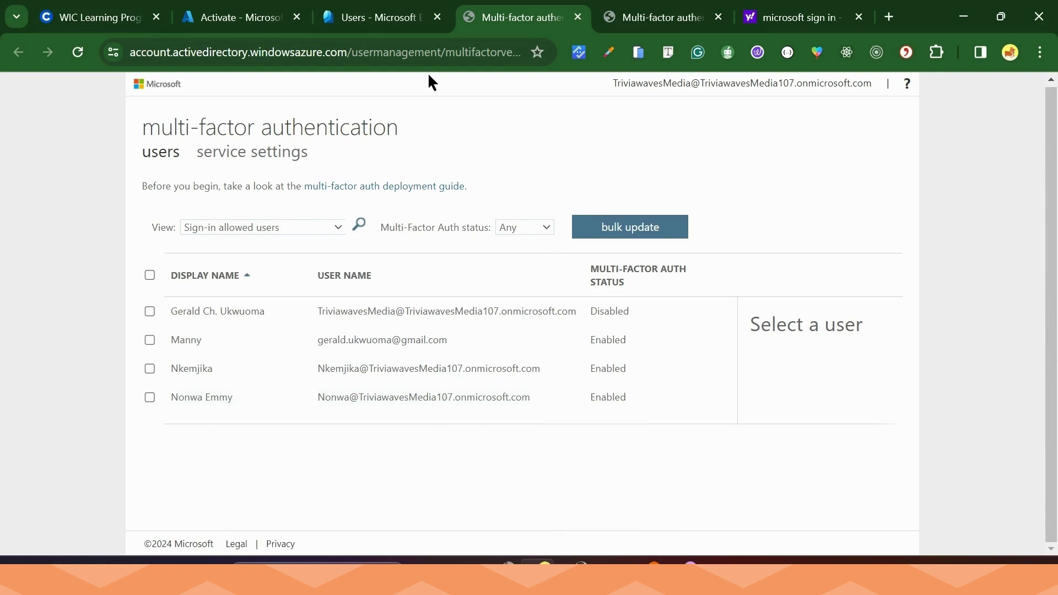
Reset the fourth user's password from their profile and copy their principal name
click(386, 21)
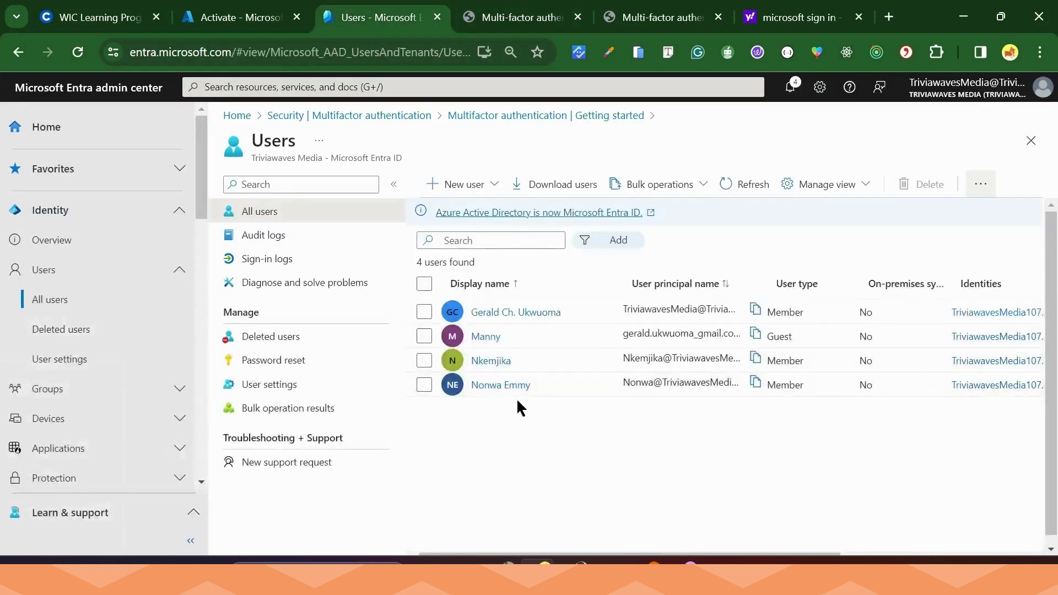
click(503, 386)
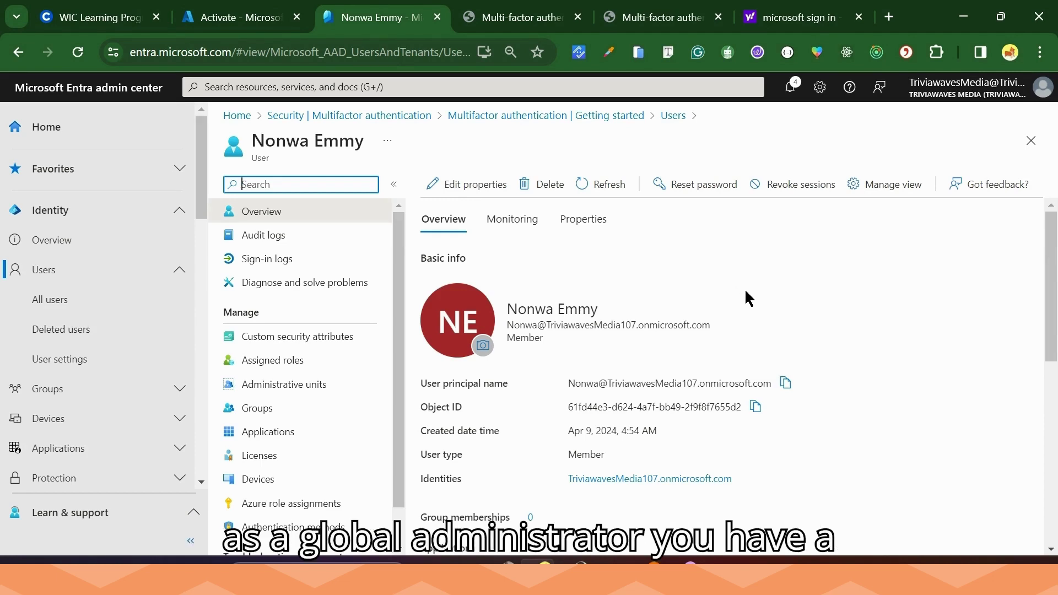
click(703, 187)
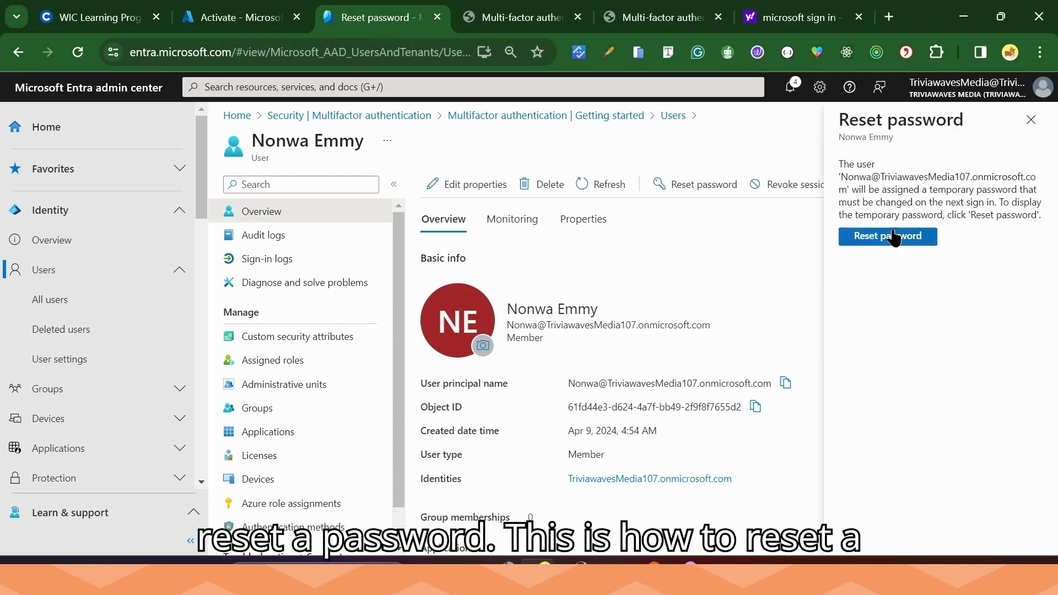
click(894, 238)
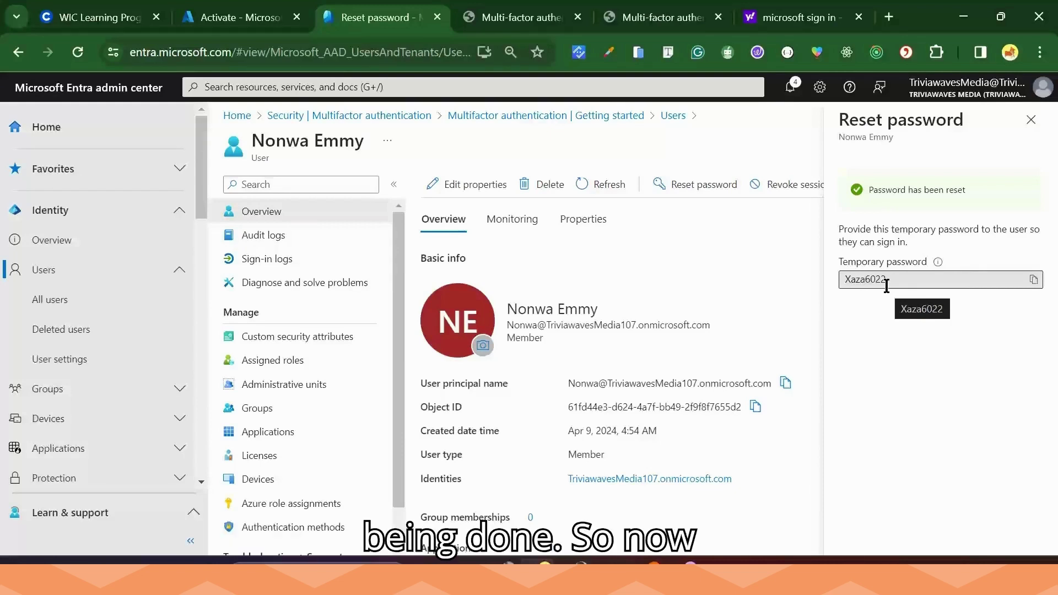
click(787, 386)
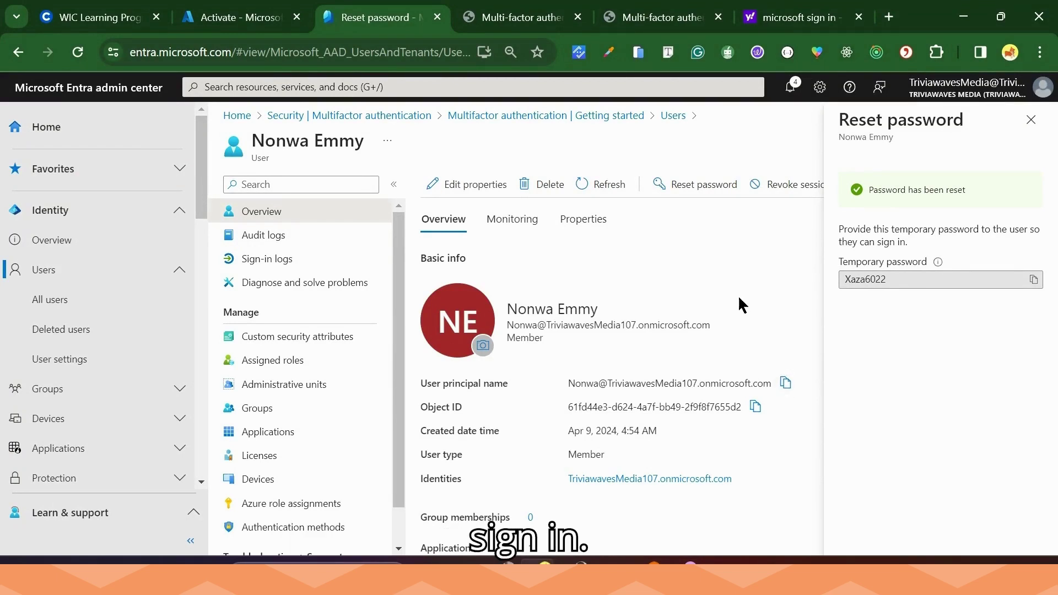
Open Microsoft account sign-in and enter the reset user's principal name in place of the prefilled email
click(784, 23)
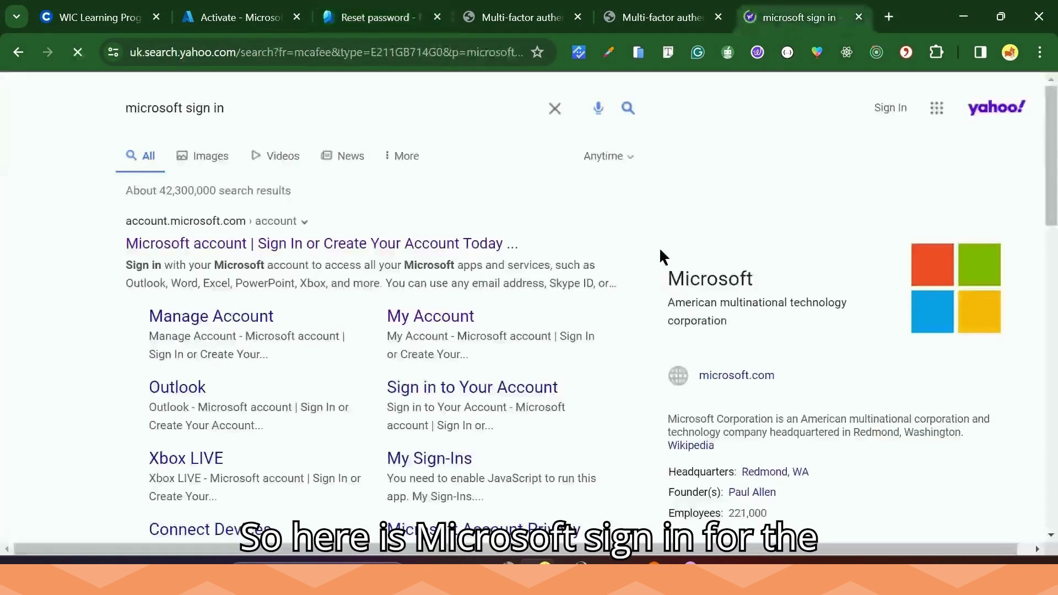
click(316, 248)
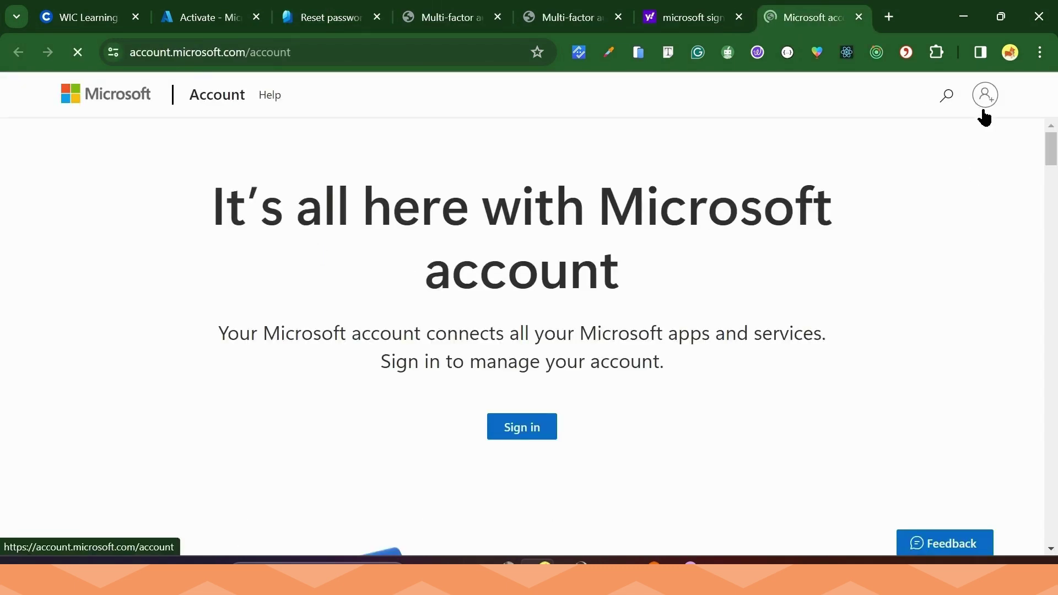
click(986, 99)
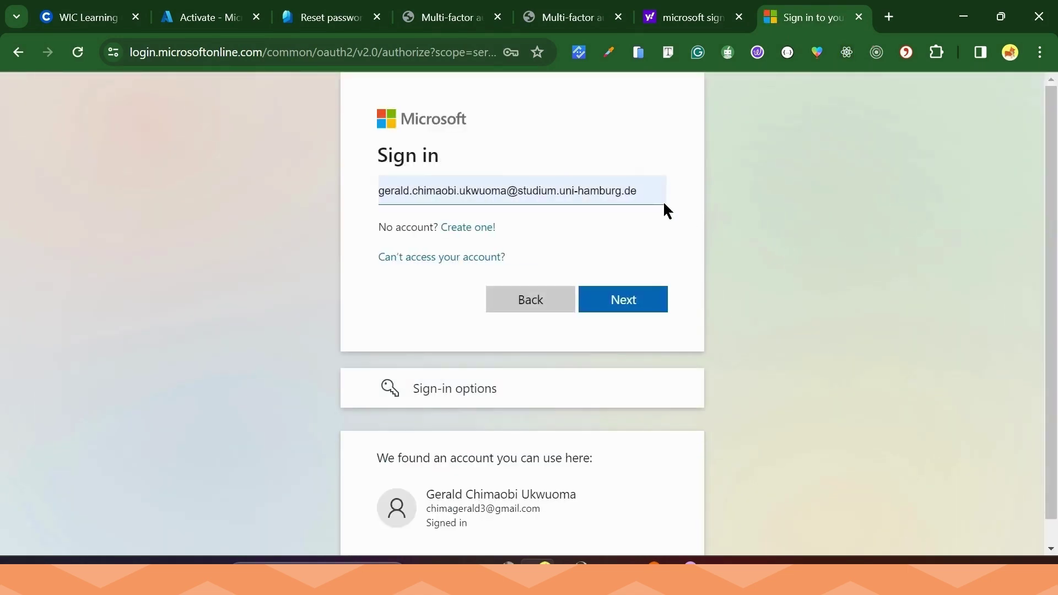
drag(650, 192, 345, 200)
key(BackSpace)
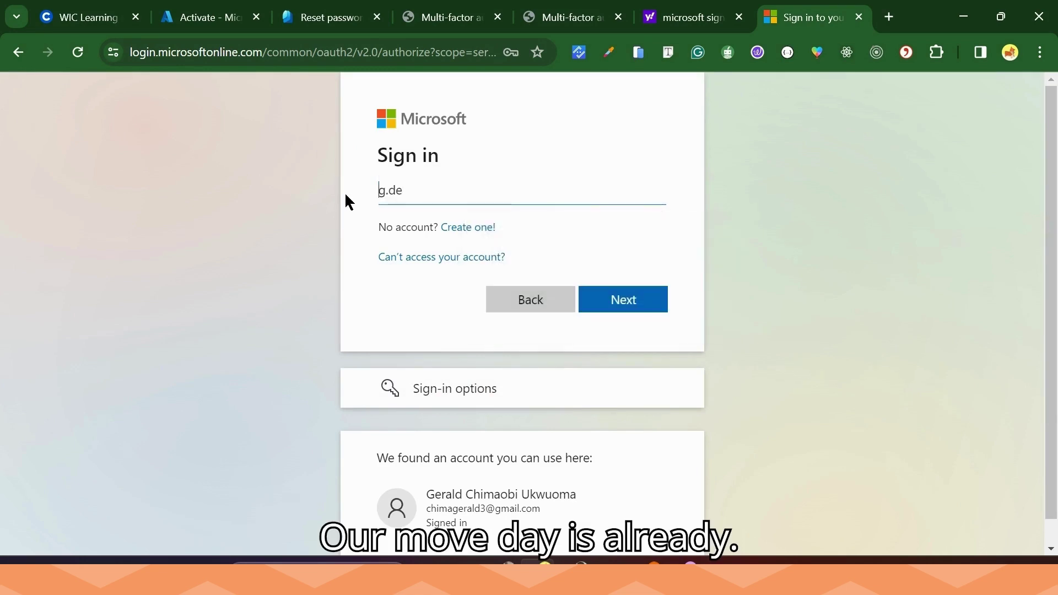
click(405, 196)
key(BackSpace)
key(BackSpace)
key(BackSpace)
key(BackSpace)
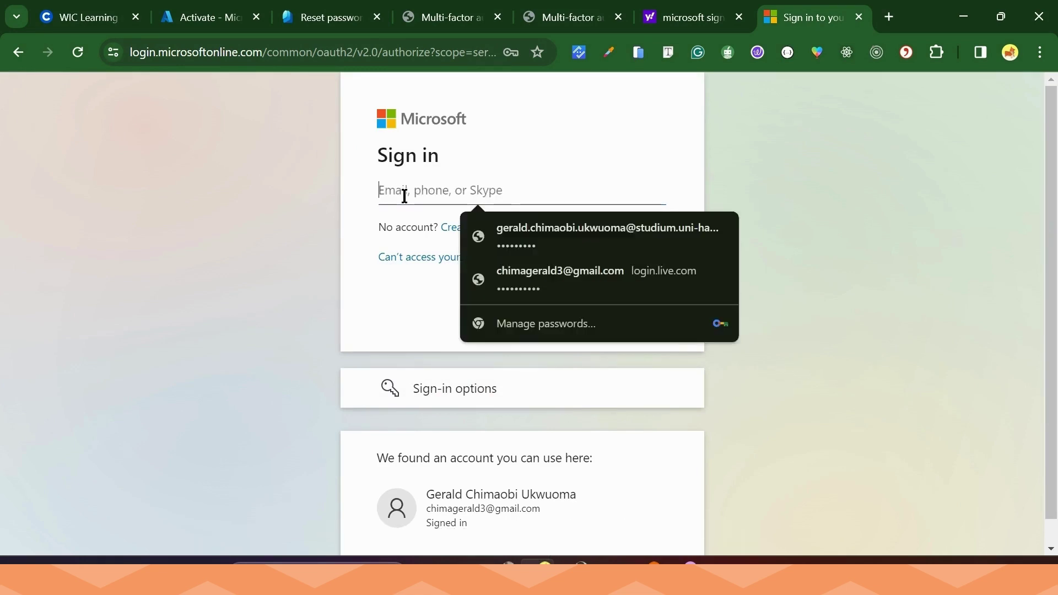
key(ctrl+v)
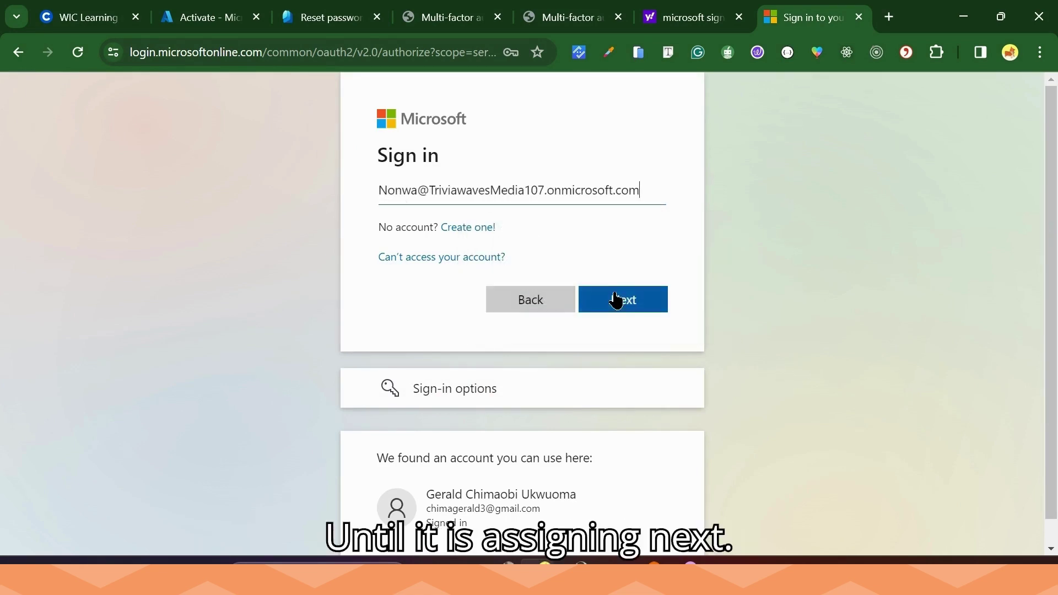
click(623, 301)
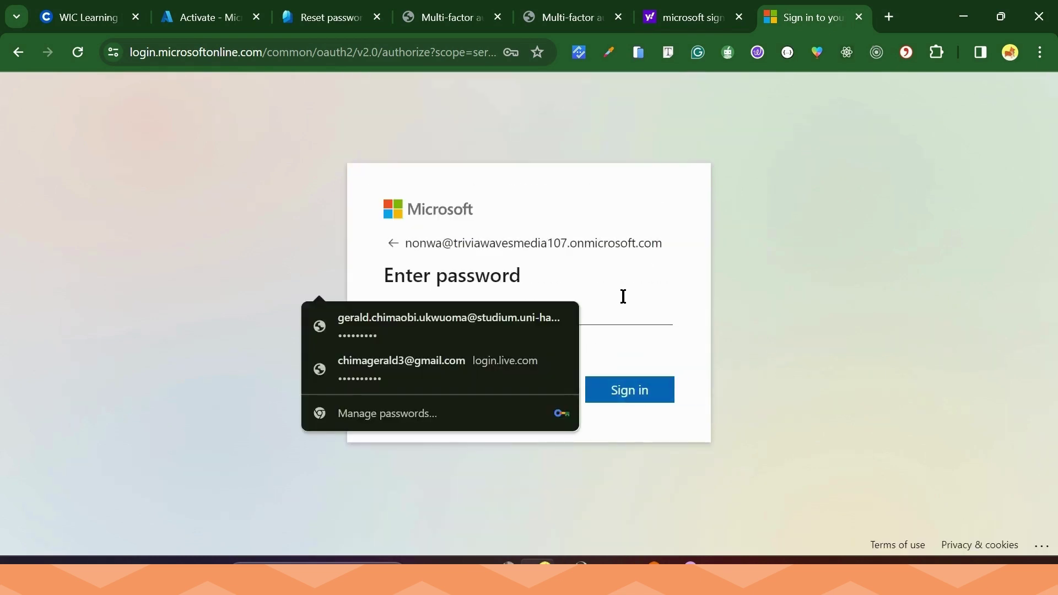
Copy the temporary password from the admin center and sign in with it
click(759, 323)
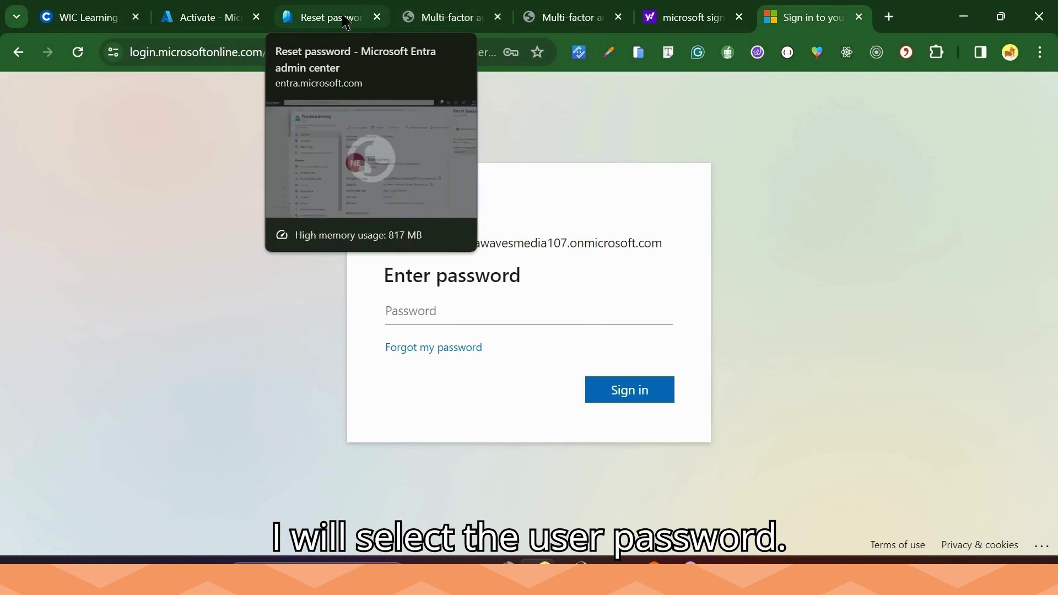
click(364, 20)
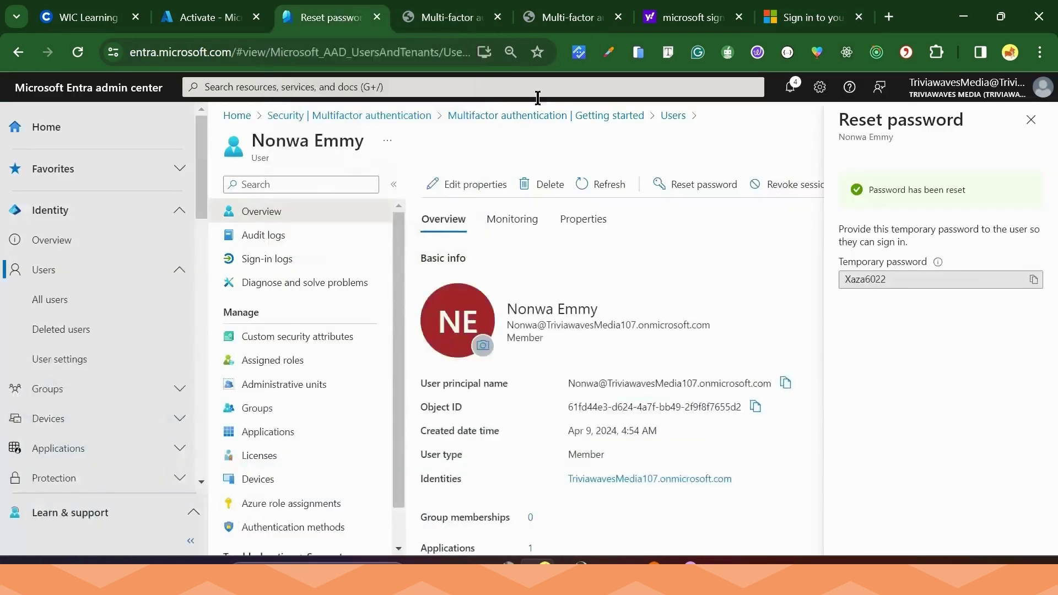
click(1034, 280)
click(814, 21)
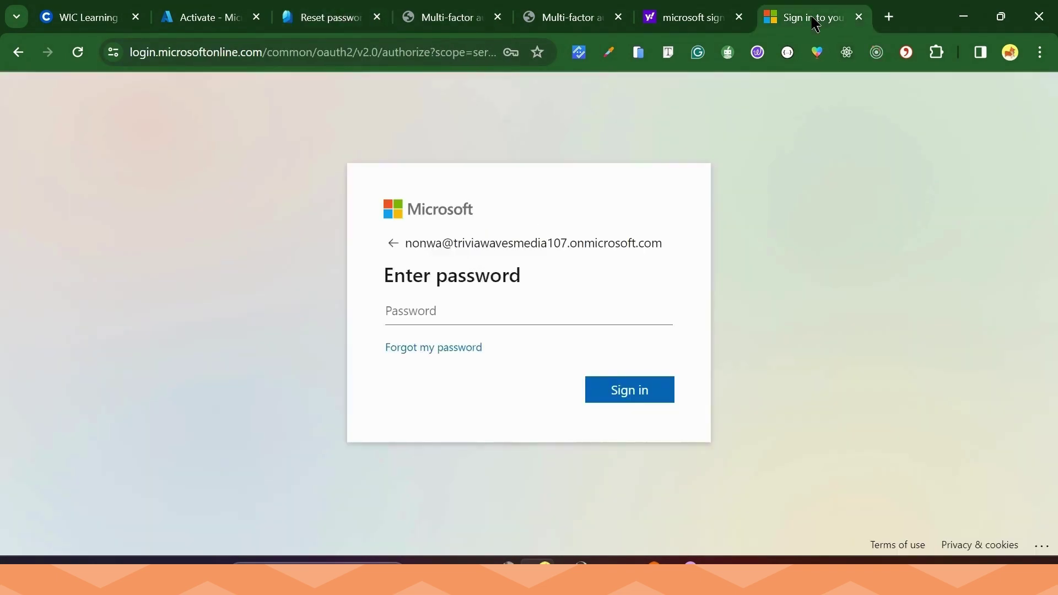
click(407, 309)
key(ctrl+v)
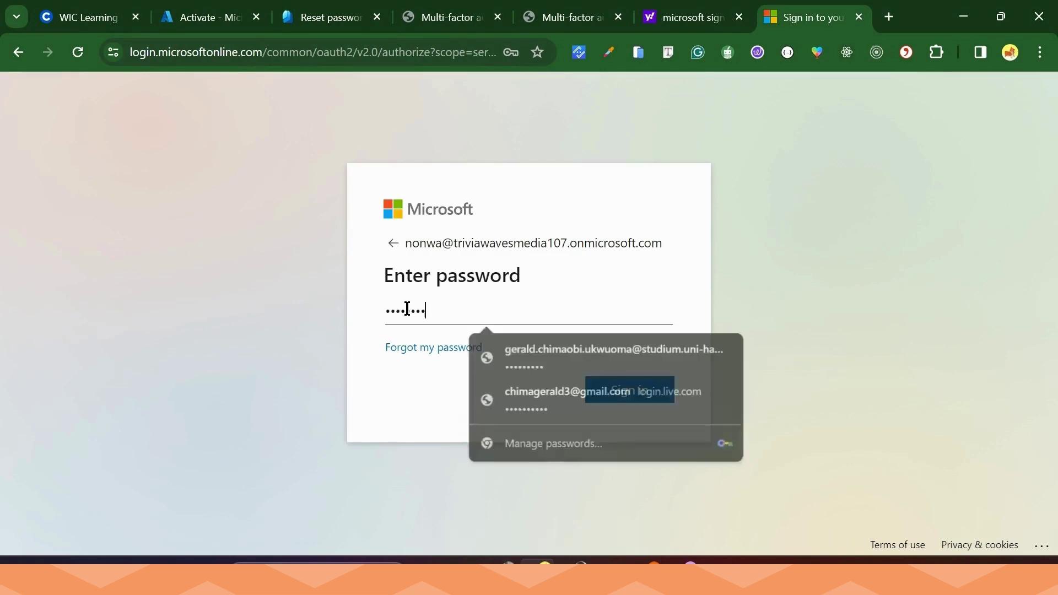
click(644, 387)
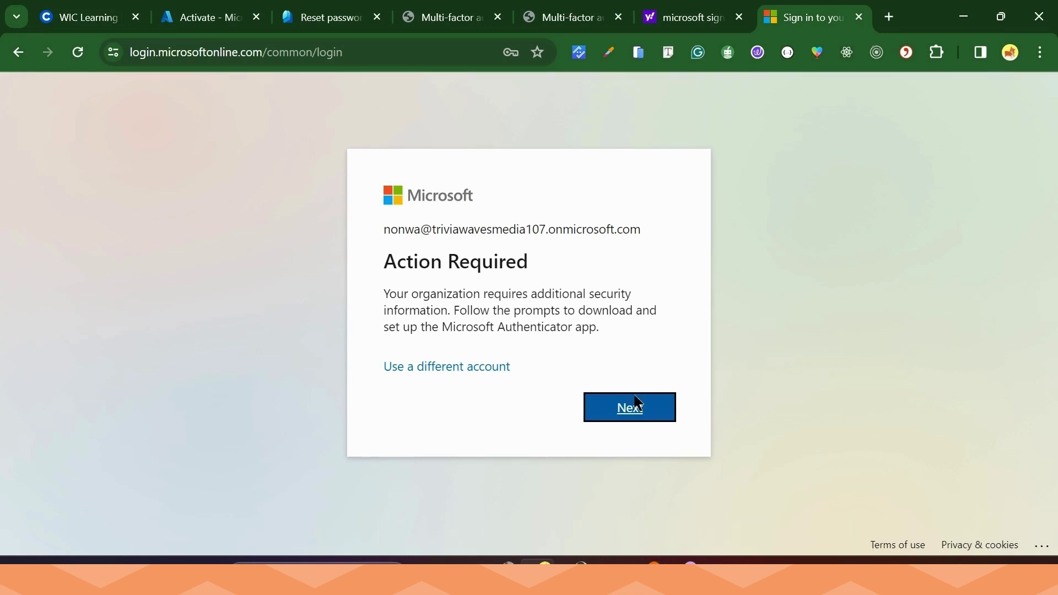
Continue past the Action Required prompt into the Keep your account secure wizard
click(633, 414)
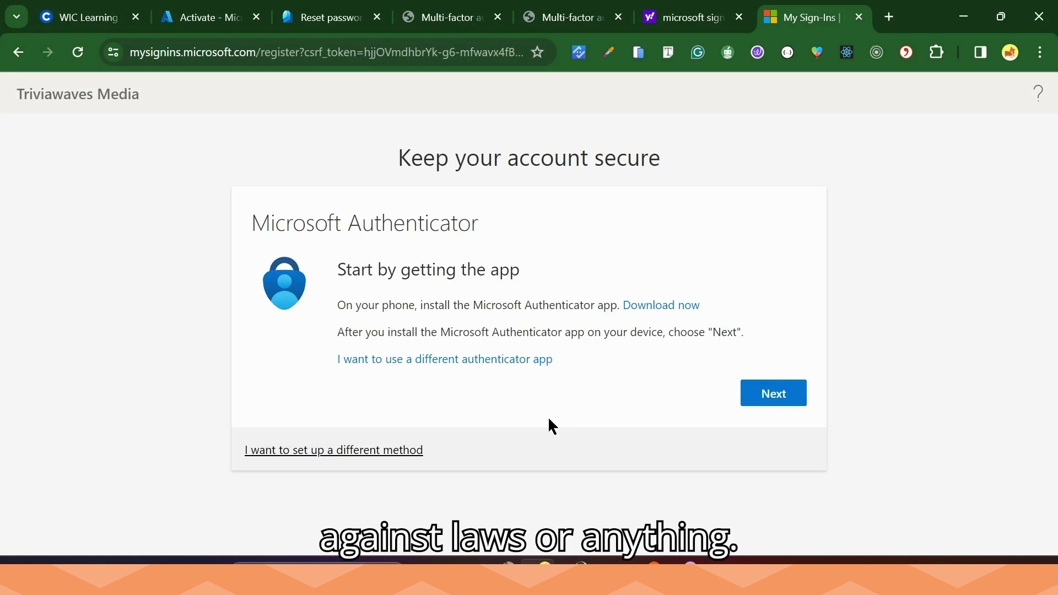
Switch the verification method from the default to Phone
click(400, 459)
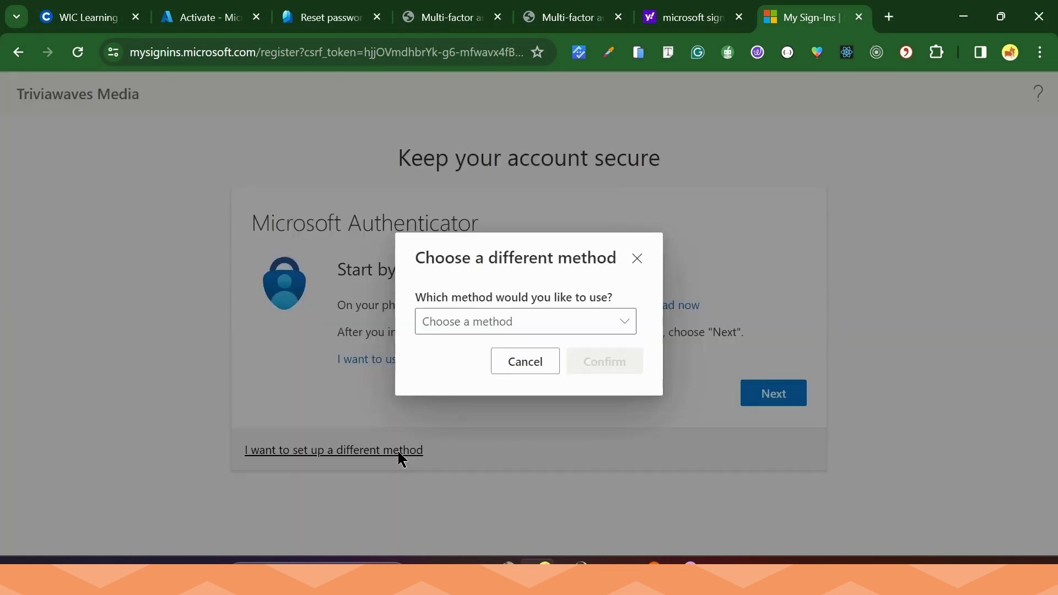
click(628, 324)
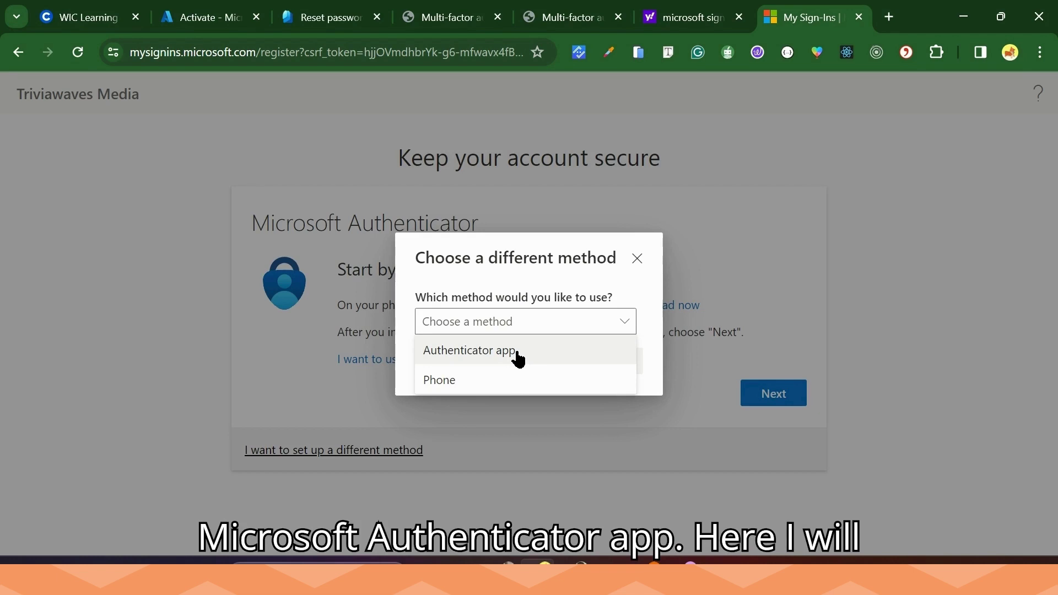
click(455, 384)
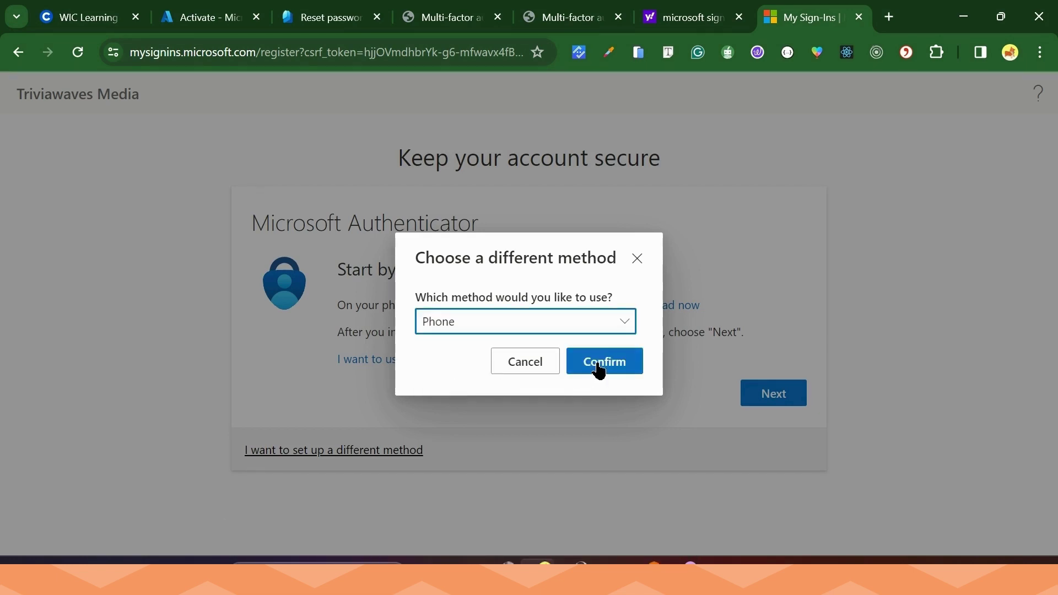
click(599, 364)
Set the phone country code to Germany (+49)
click(514, 335)
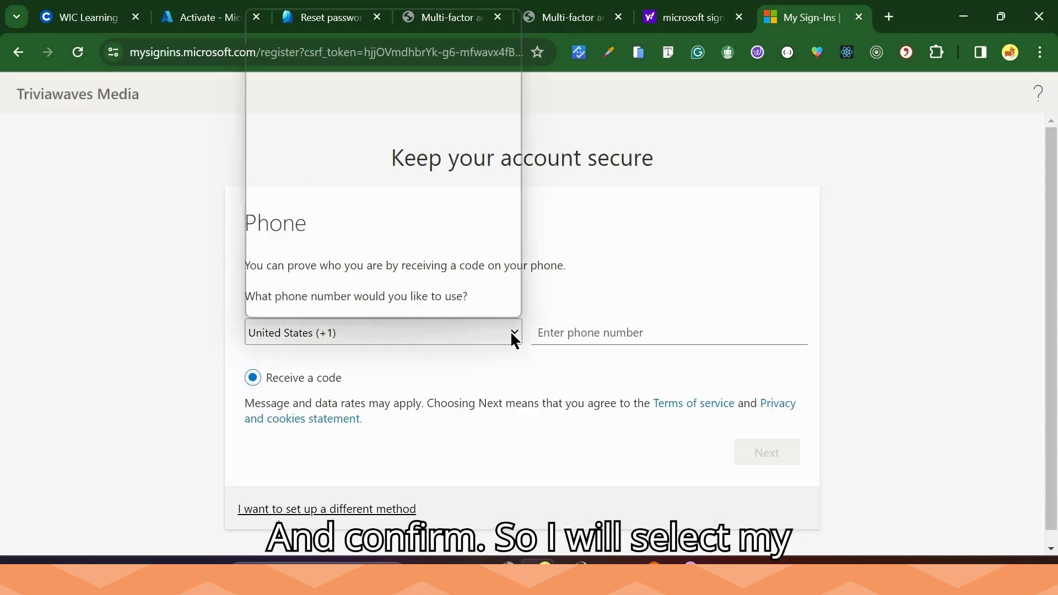
scroll(431, 202, down, 1)
scroll(431, 197, down, 10)
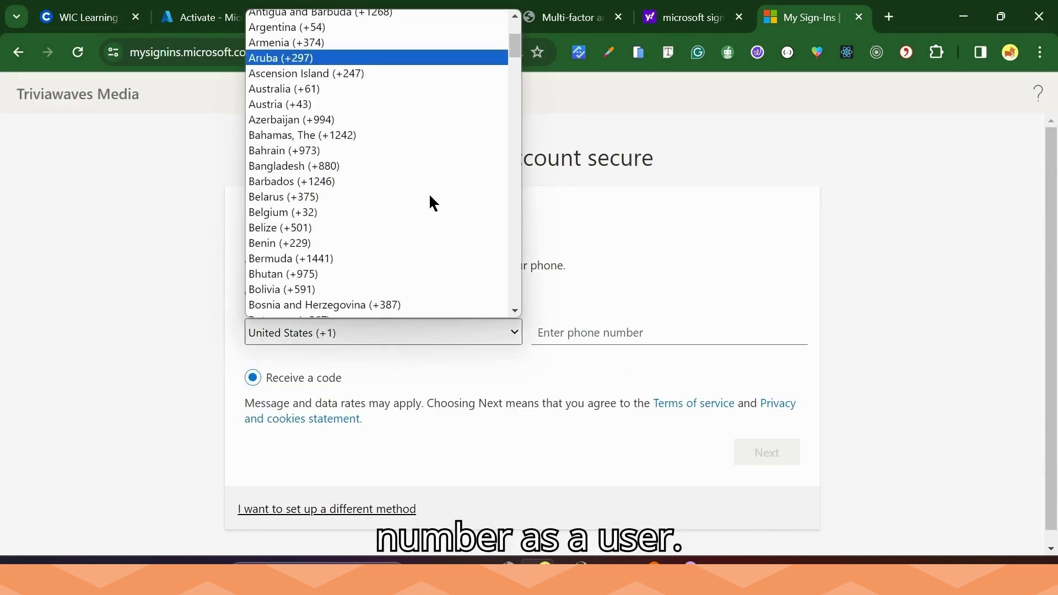
scroll(433, 203, down, 4)
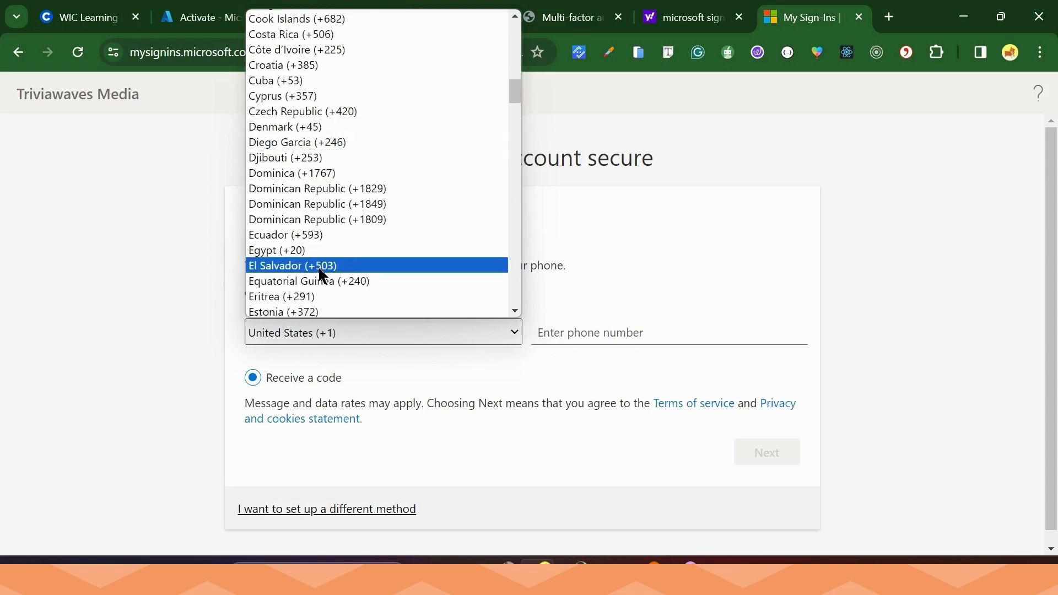
scroll(322, 274, down, 4)
scroll(319, 274, down, 2)
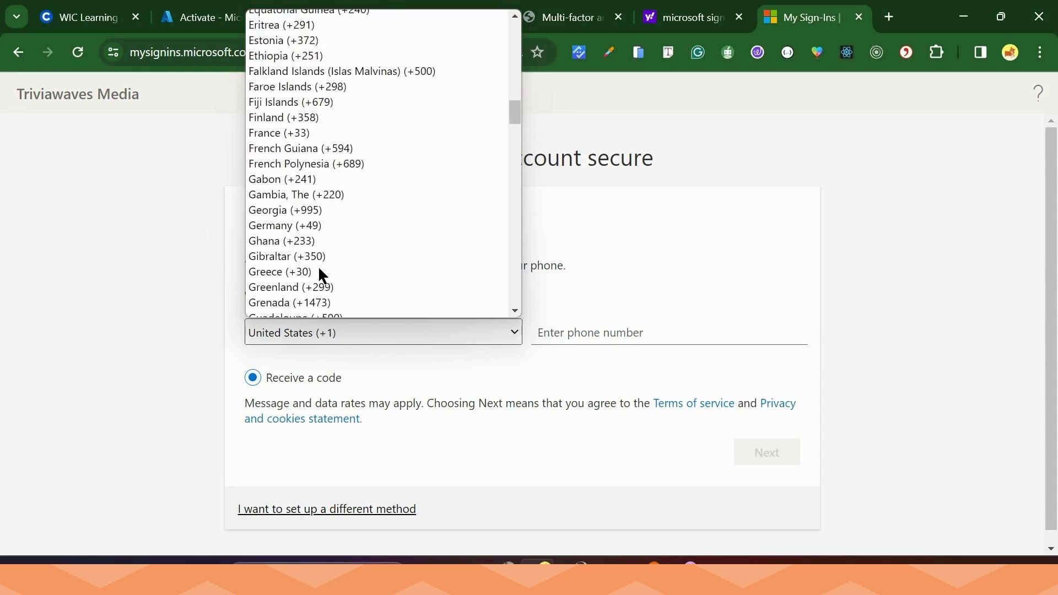
click(310, 228)
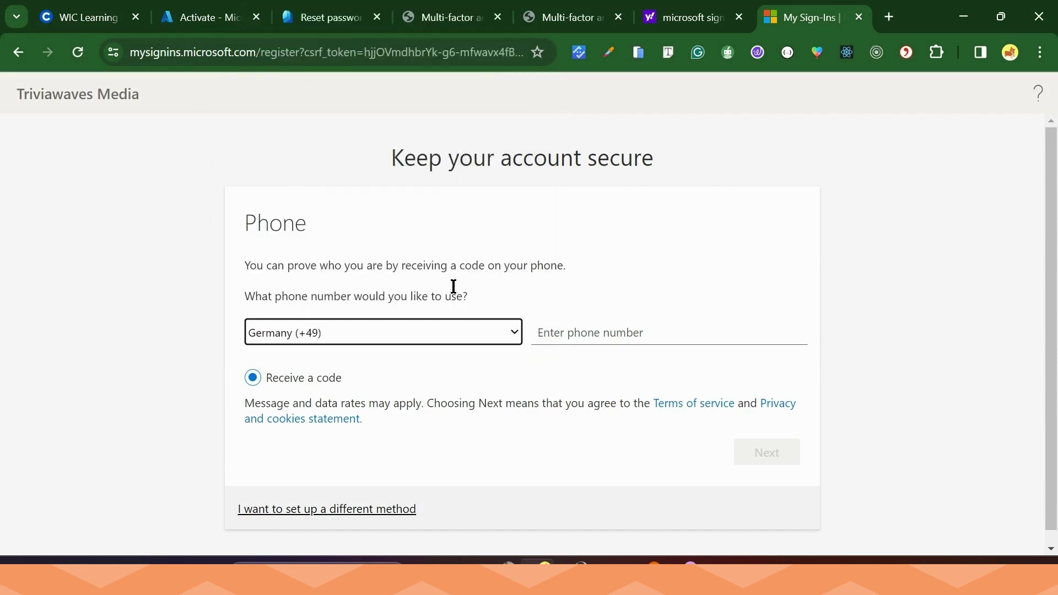
Enter the user's phone number without the duplicated prefix and request a code
click(566, 329)
click(637, 370)
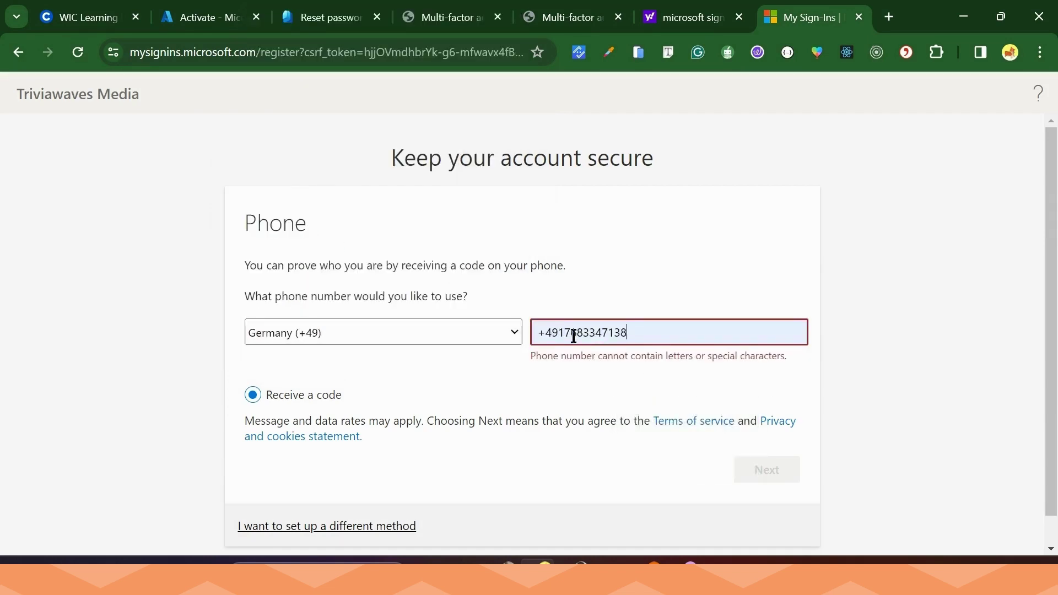
click(559, 332)
key(BackSpace)
key(BackSpace)
key(BackSpace)
key(BackSpace)
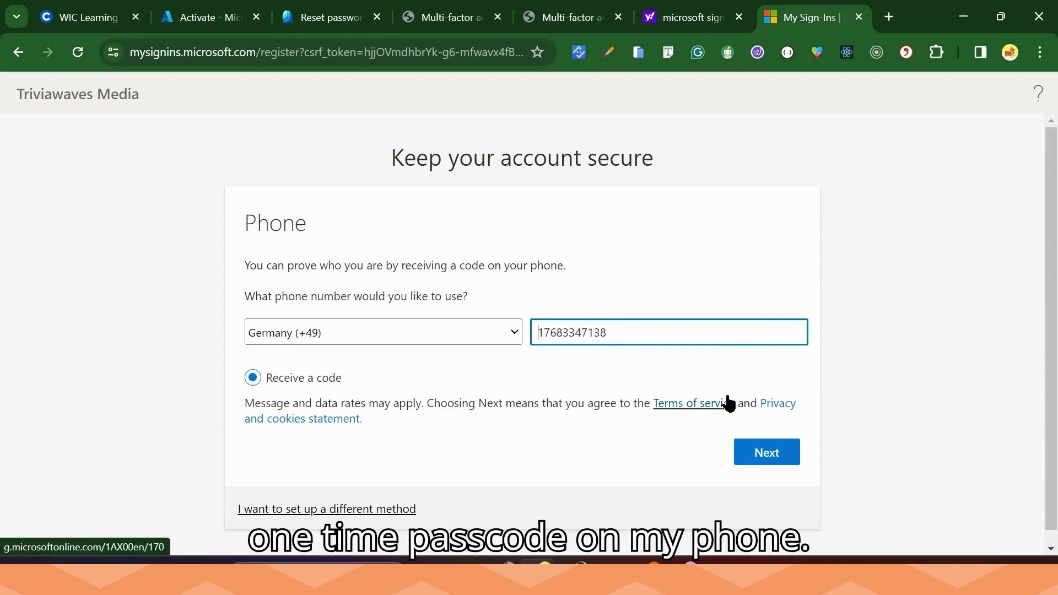
click(770, 460)
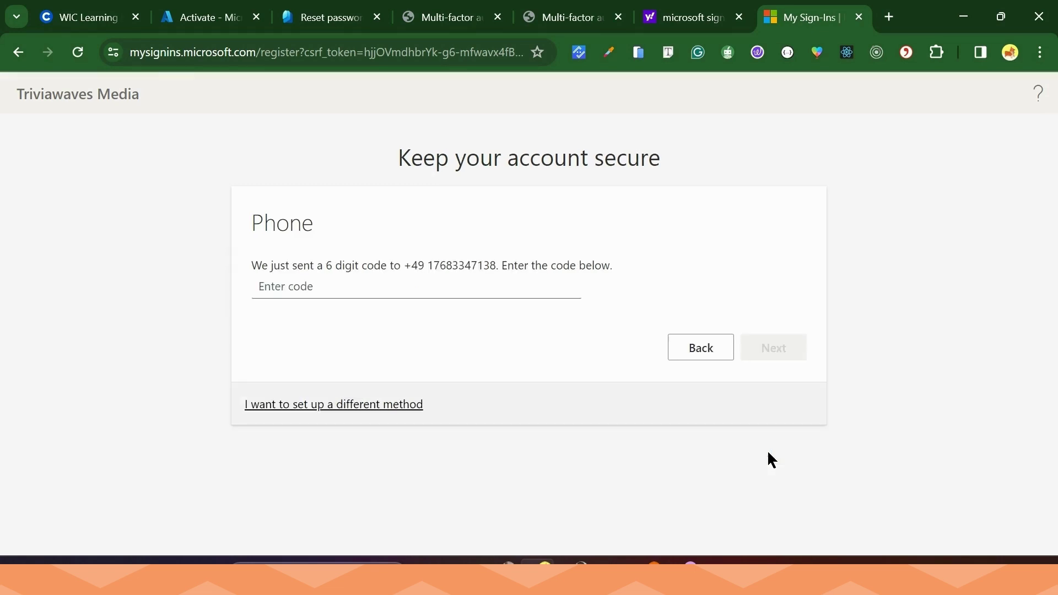
Enter the texted 6-digit verification code and continue past the verification confirmation
click(427, 283)
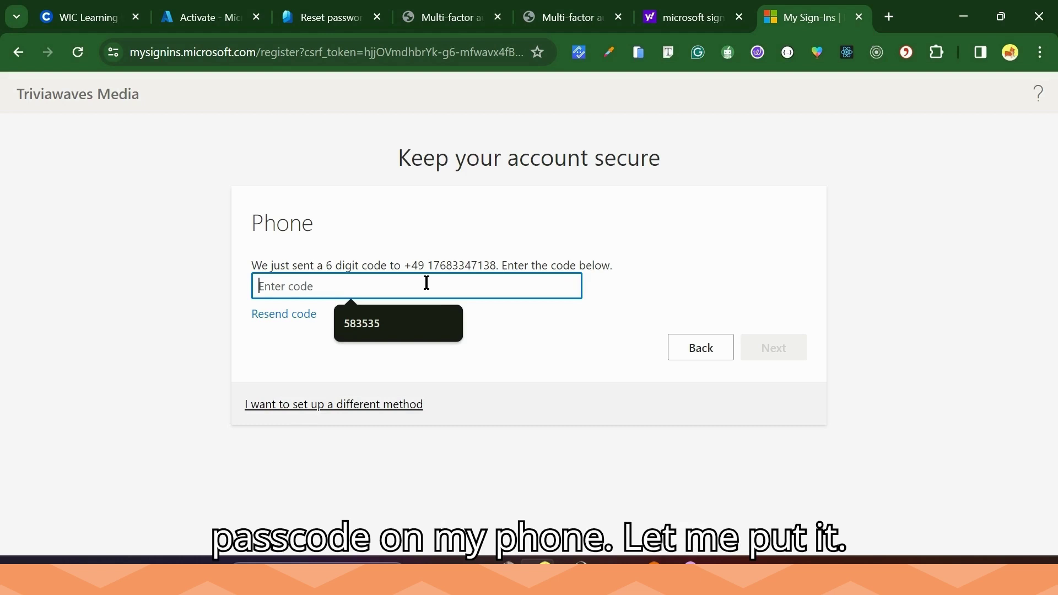
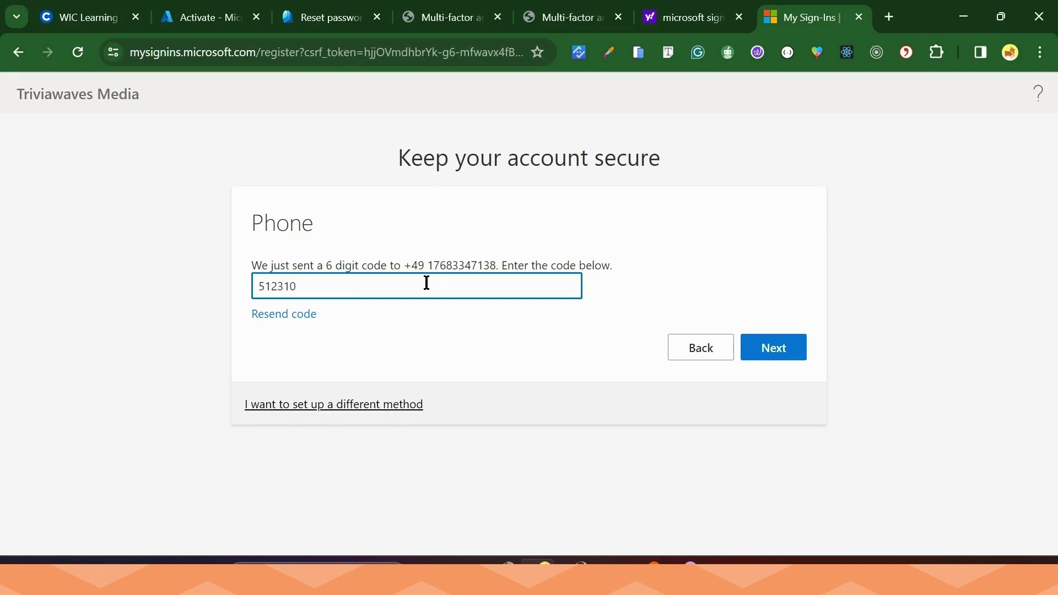
click(777, 353)
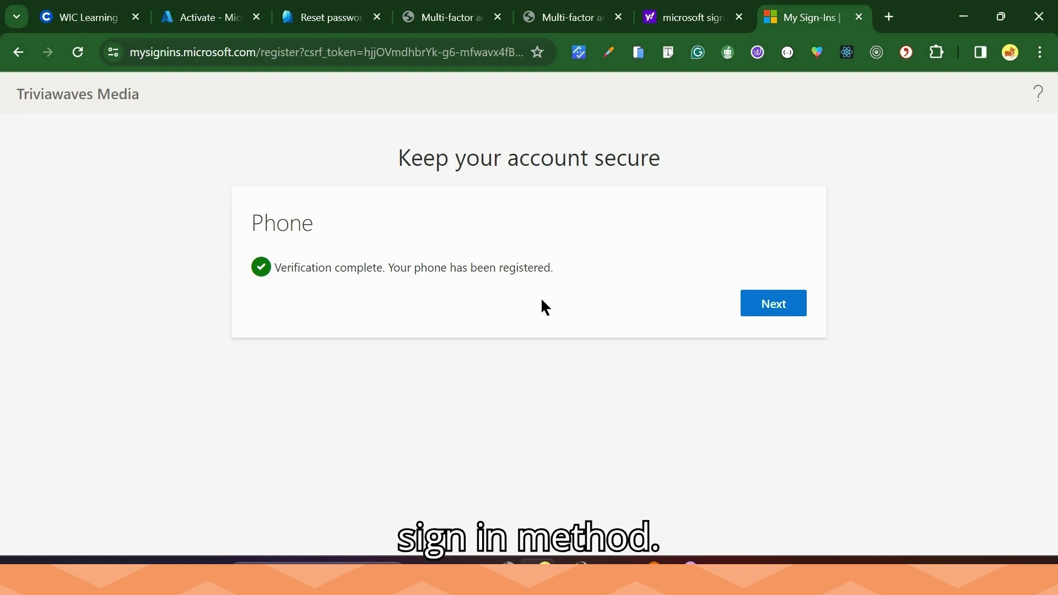
click(768, 313)
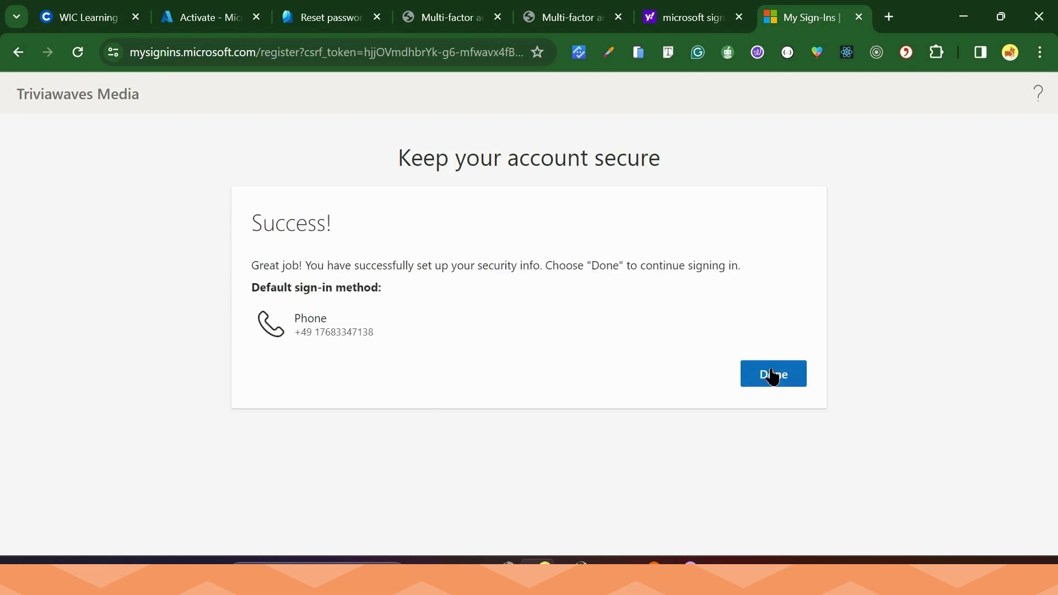
Finish security info setup, then swap the temporary password for a new, confirmed one
click(769, 375)
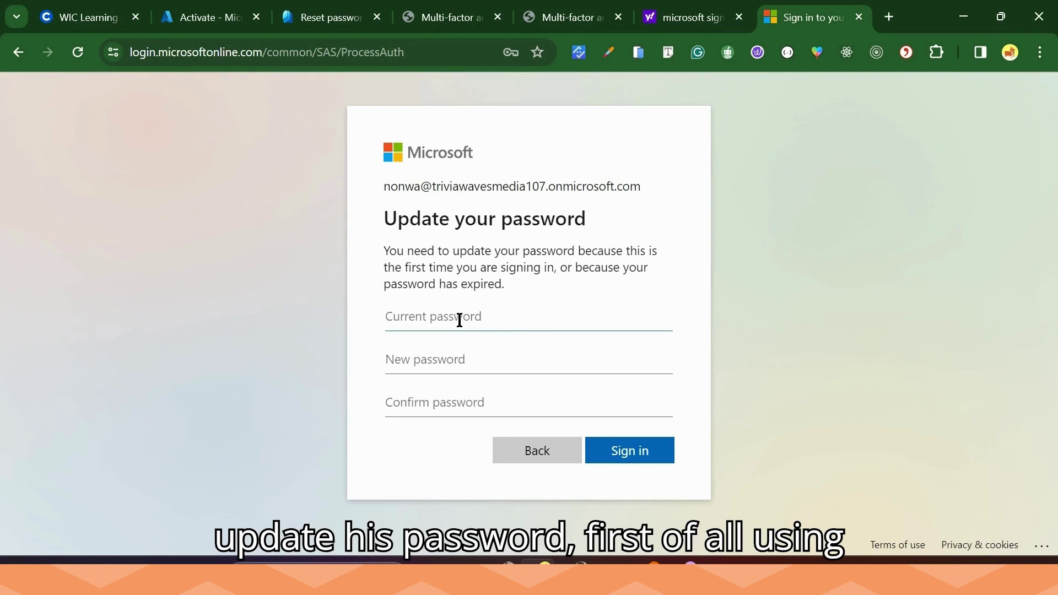
key(ctrl+v)
click(421, 357)
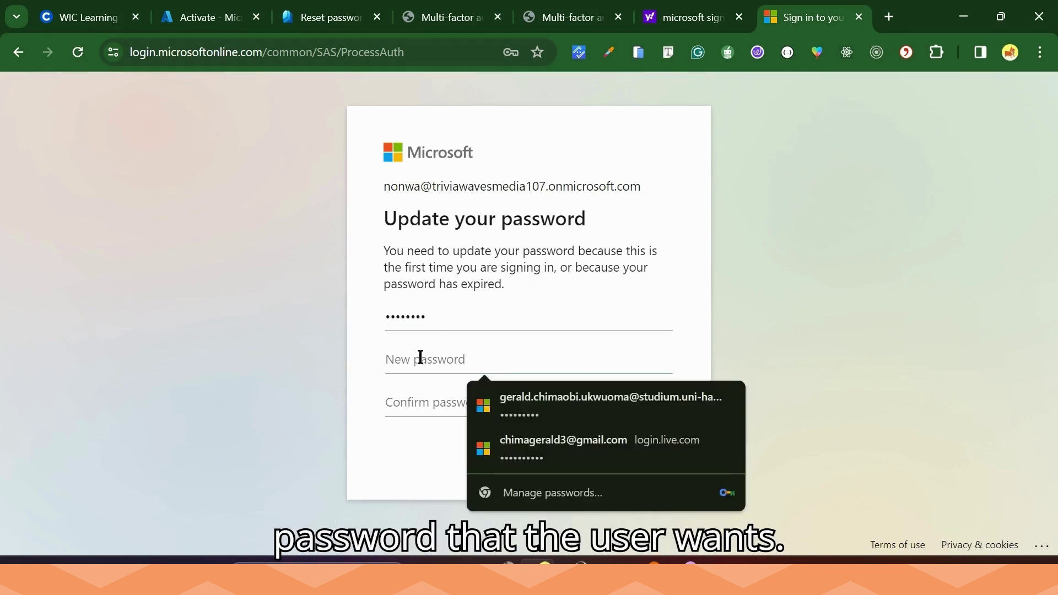
key(Caps_Lock)
text(*****)
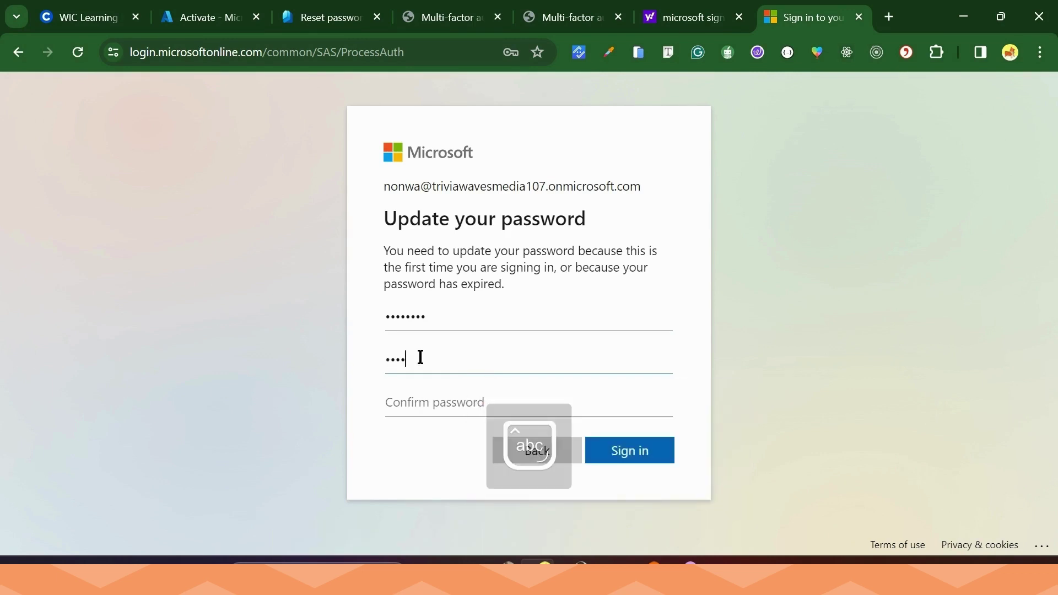
text(*****)
click(414, 404)
key(Caps_Lock)
key(Caps_Lock)
text(*******)
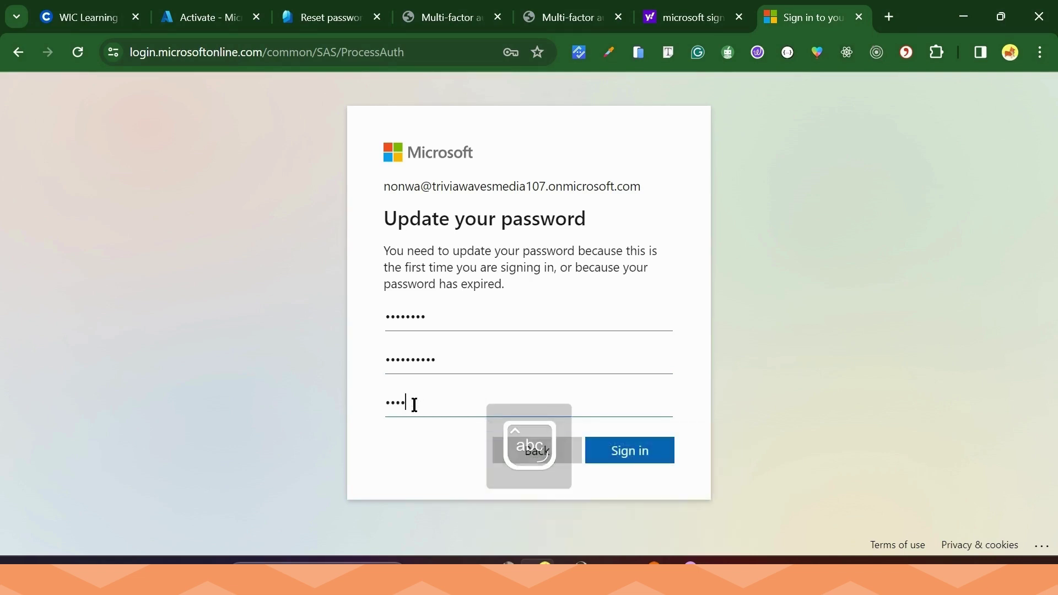
text(***)
click(619, 450)
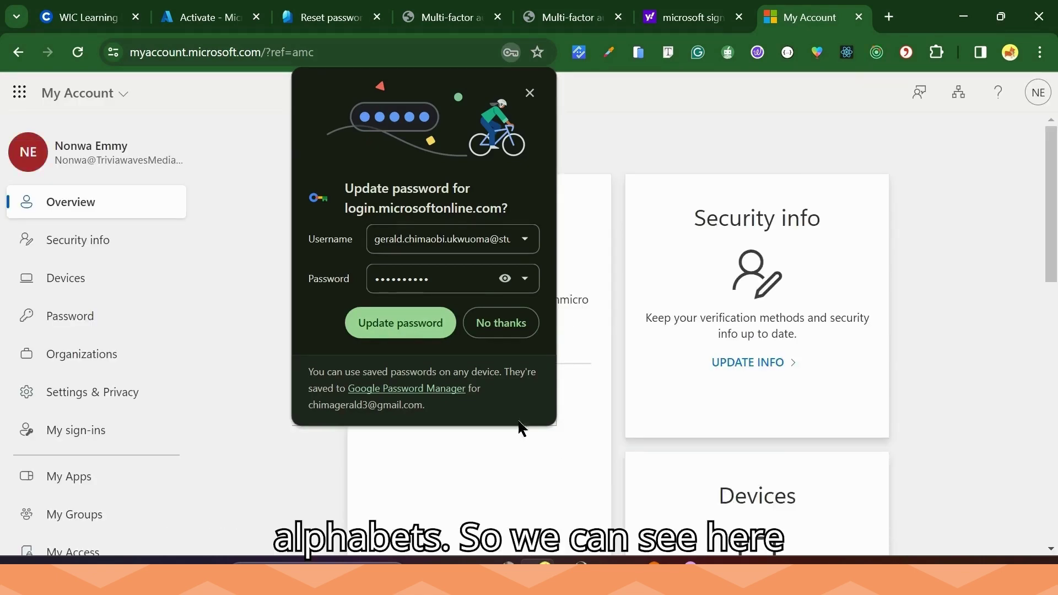
Decline Chrome's password save, go to Security info, and continue as the new user
click(487, 331)
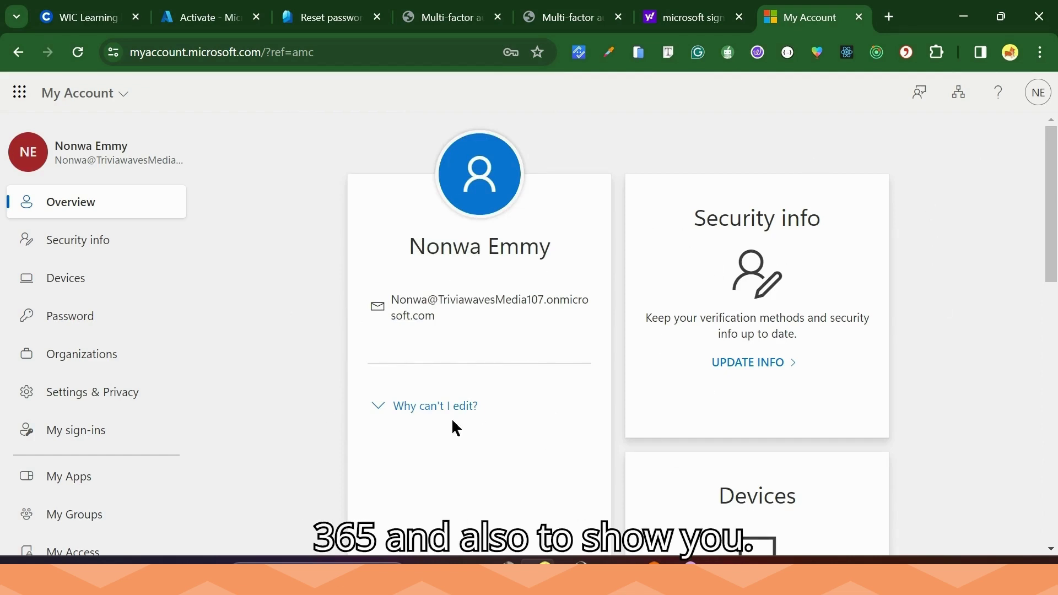
click(97, 243)
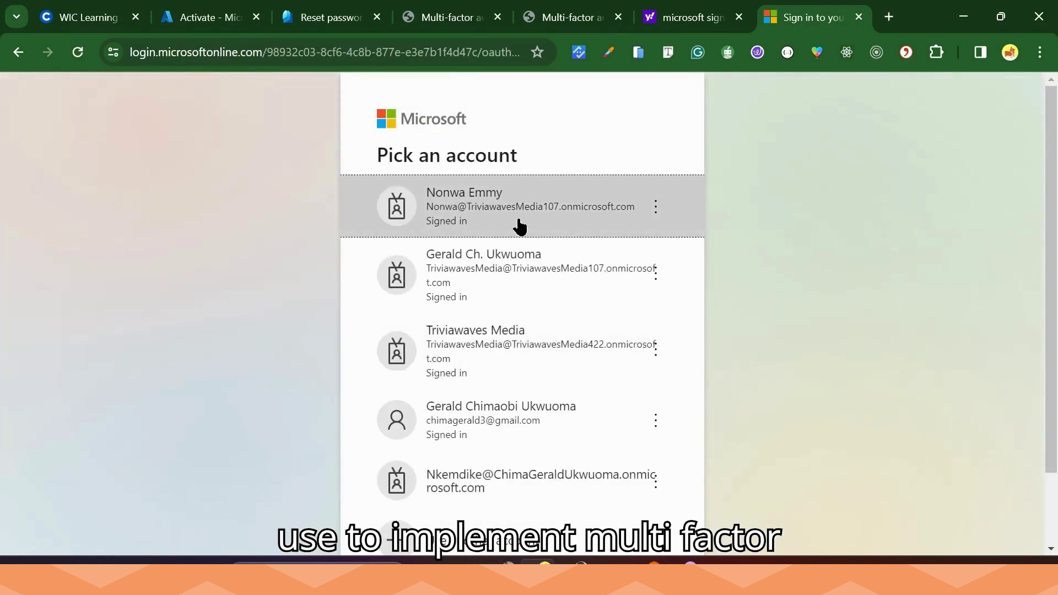
click(519, 220)
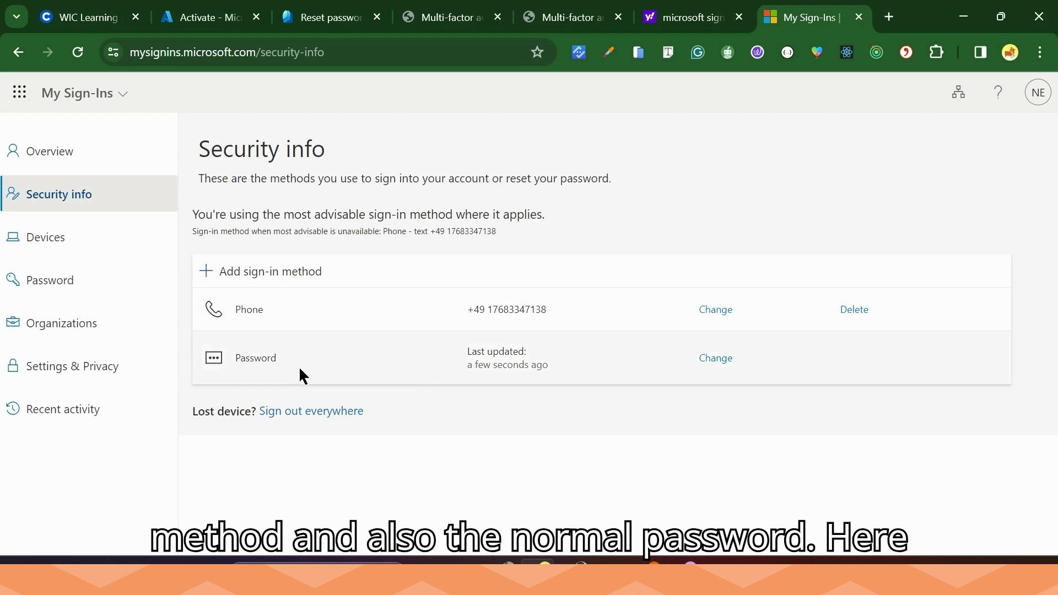
click(257, 273)
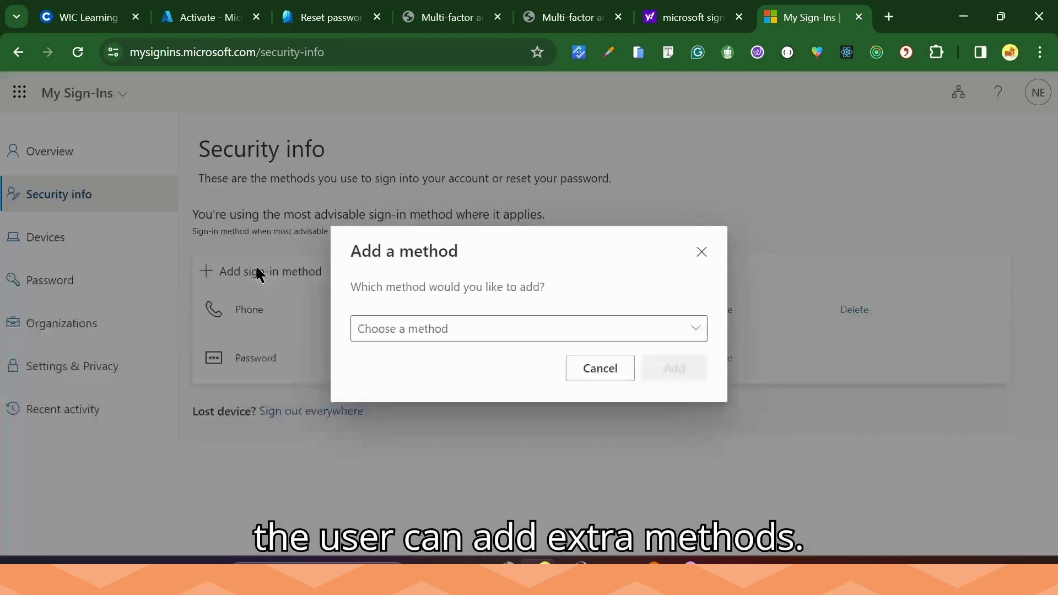
click(694, 331)
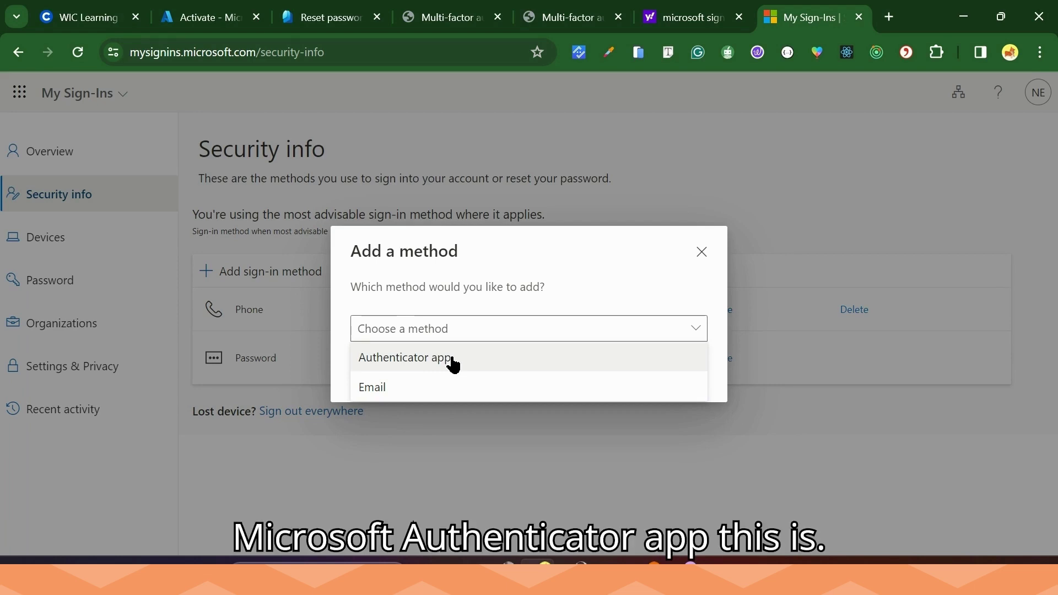
click(700, 253)
click(700, 252)
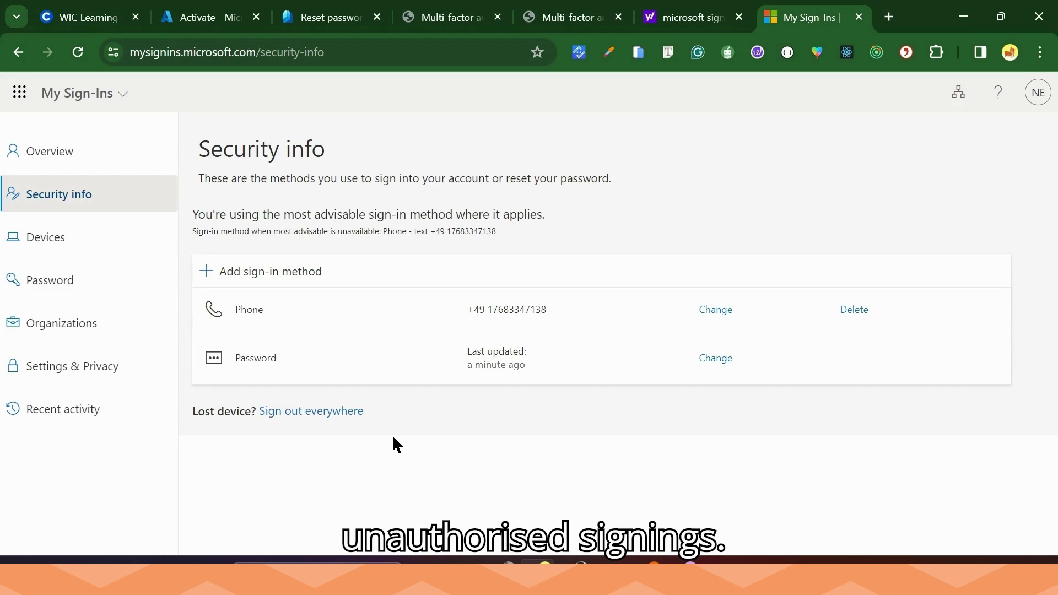
mouse_move(331, 416)
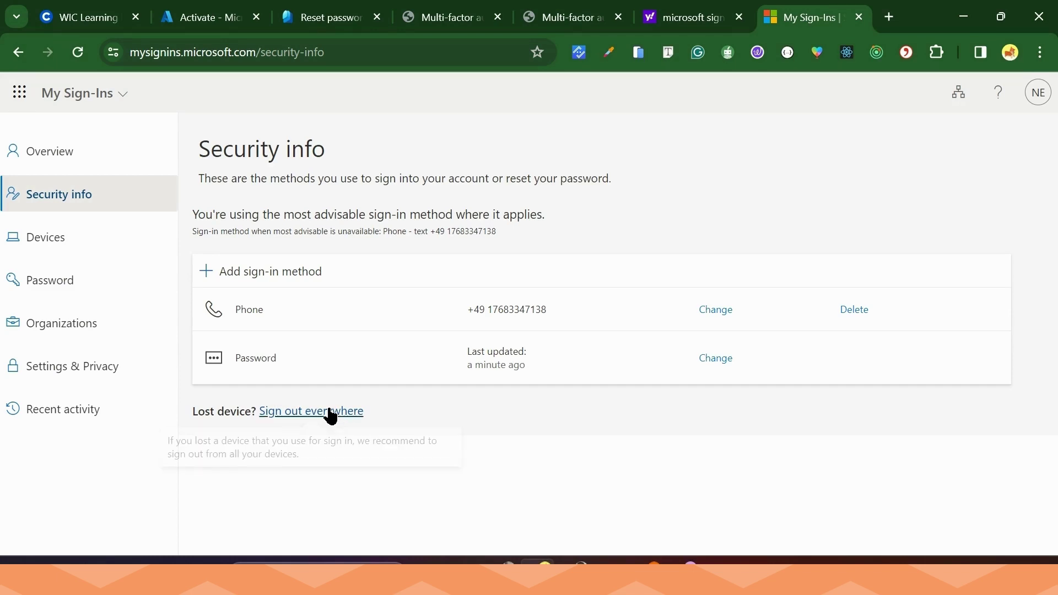